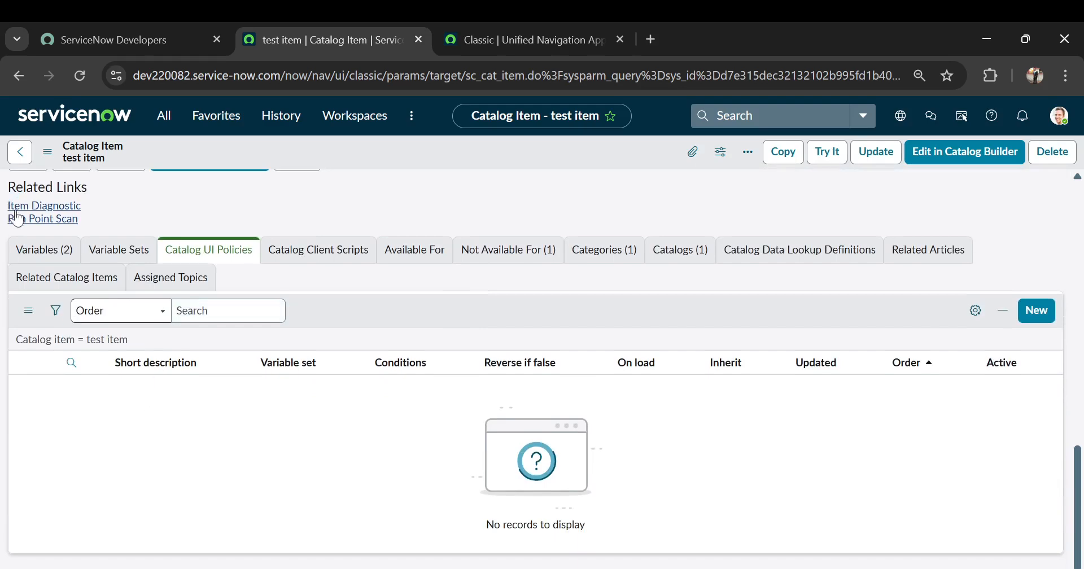
# Review the test item's variables and its existing catalog UI policies.
pyautogui.click(35, 252)
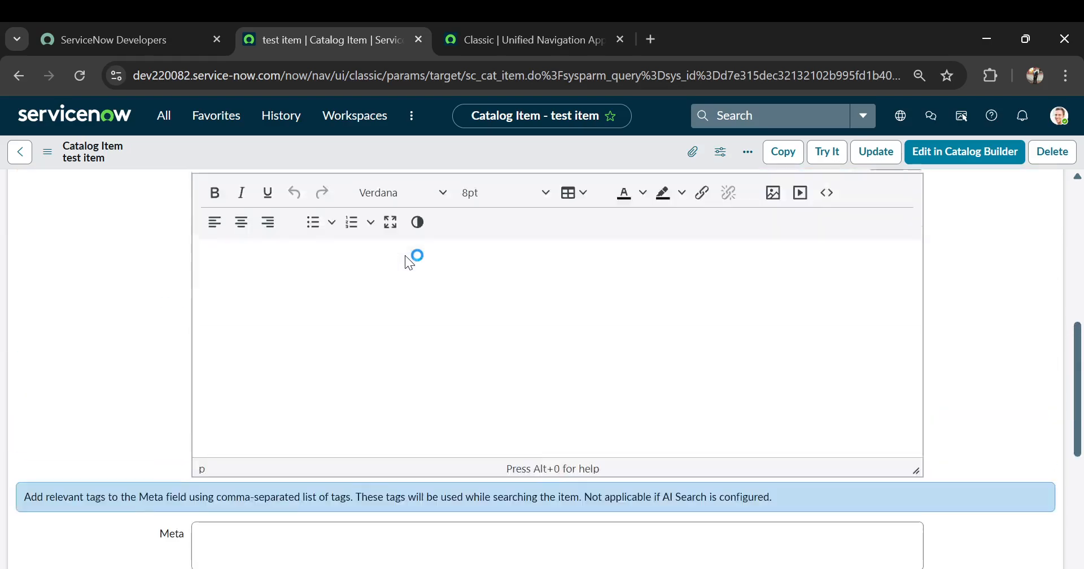
pyautogui.scroll(6, 405, 256)
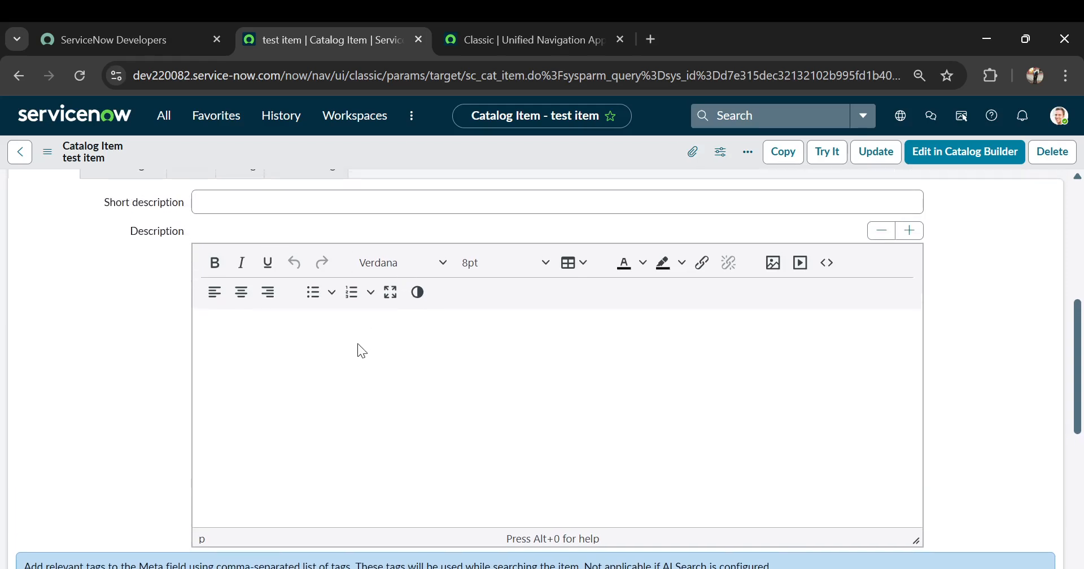
pyautogui.scroll(-6, 362, 352)
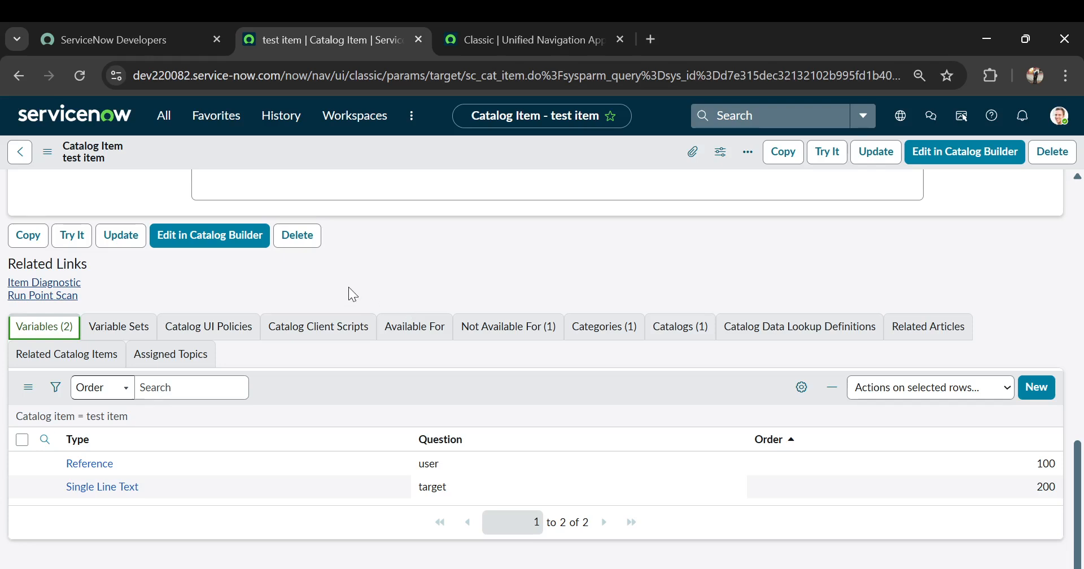
pyautogui.click(247, 332)
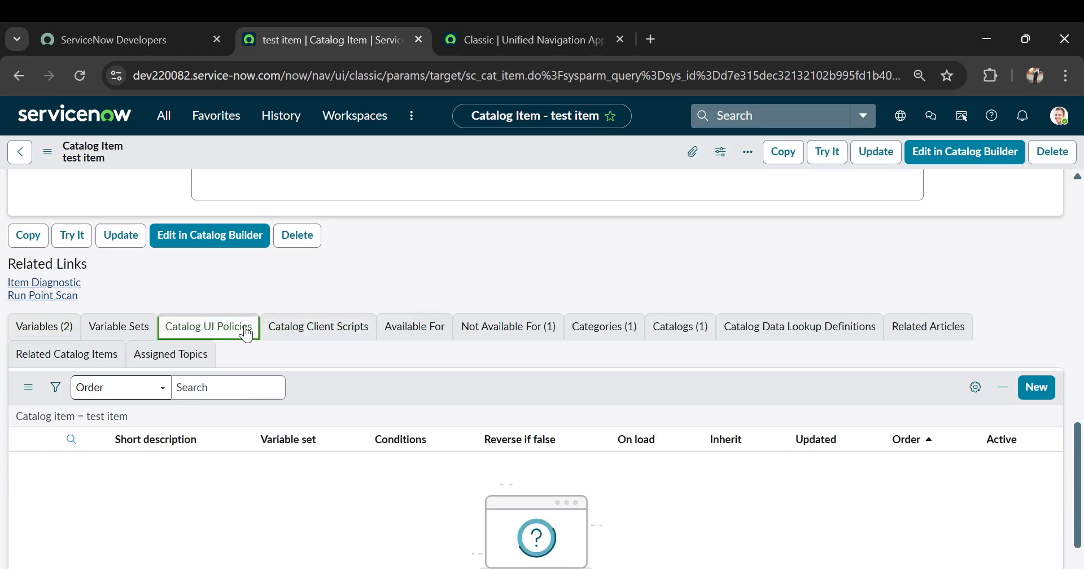
pyautogui.scroll(-1, 513, 265)
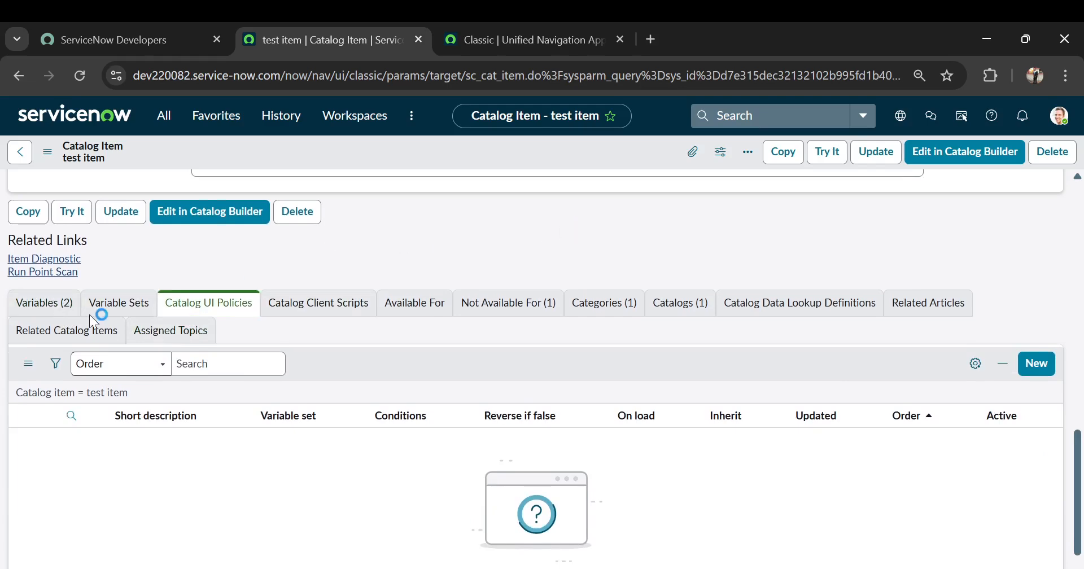
pyautogui.click(62, 302)
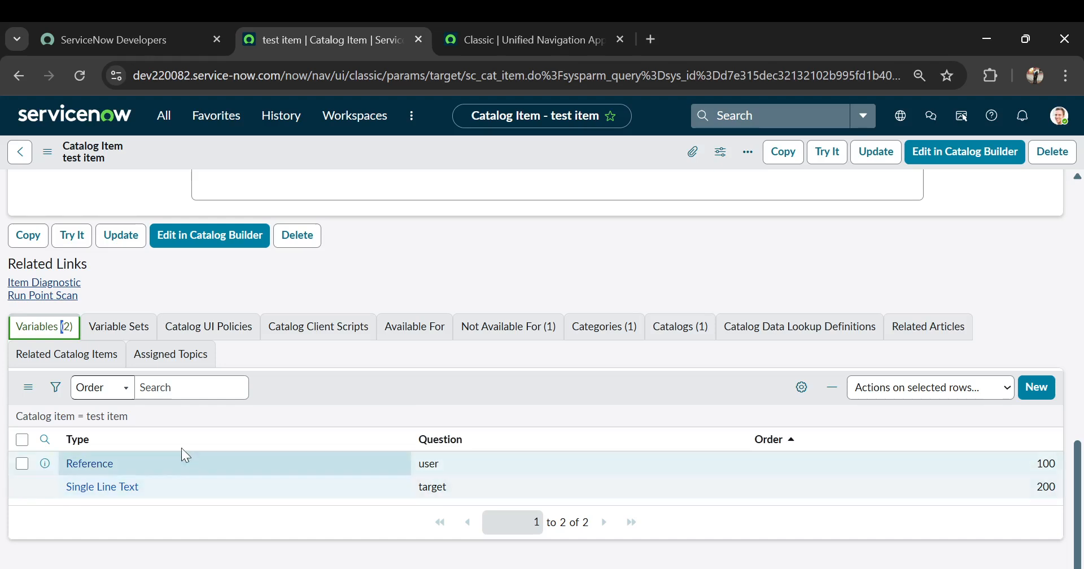
# Start a new catalog UI policy for the test item with the short description "set target field".
pyautogui.click(240, 329)
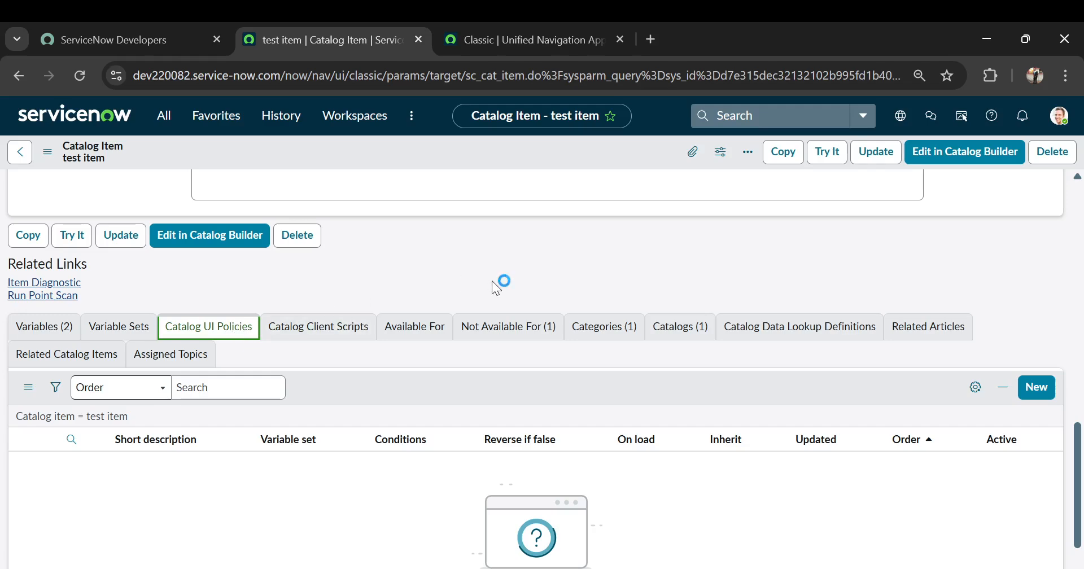
pyautogui.click(1041, 398)
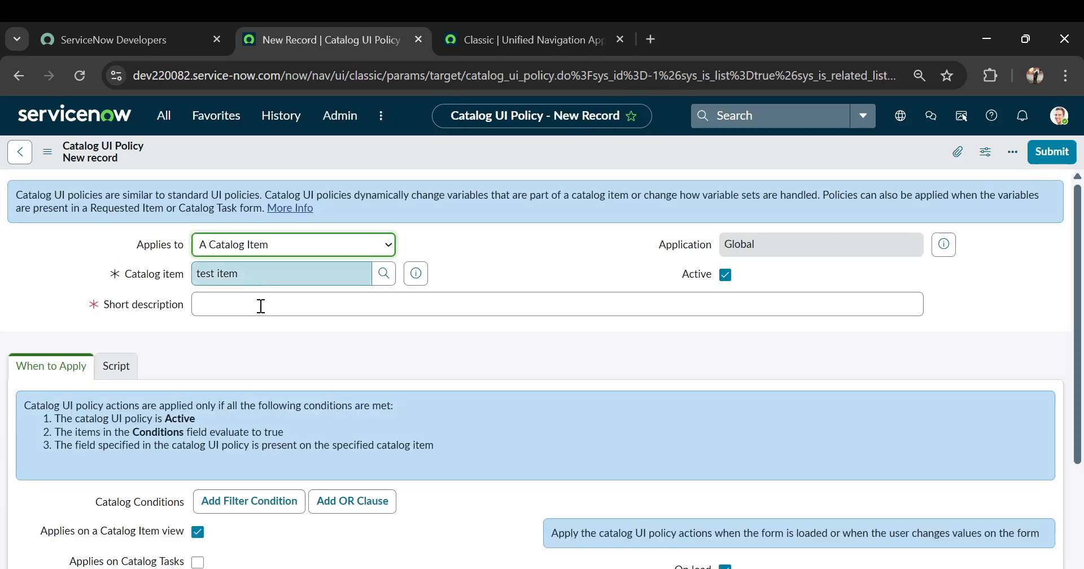
pyautogui.click(261, 305)
pyautogui.write('set t')
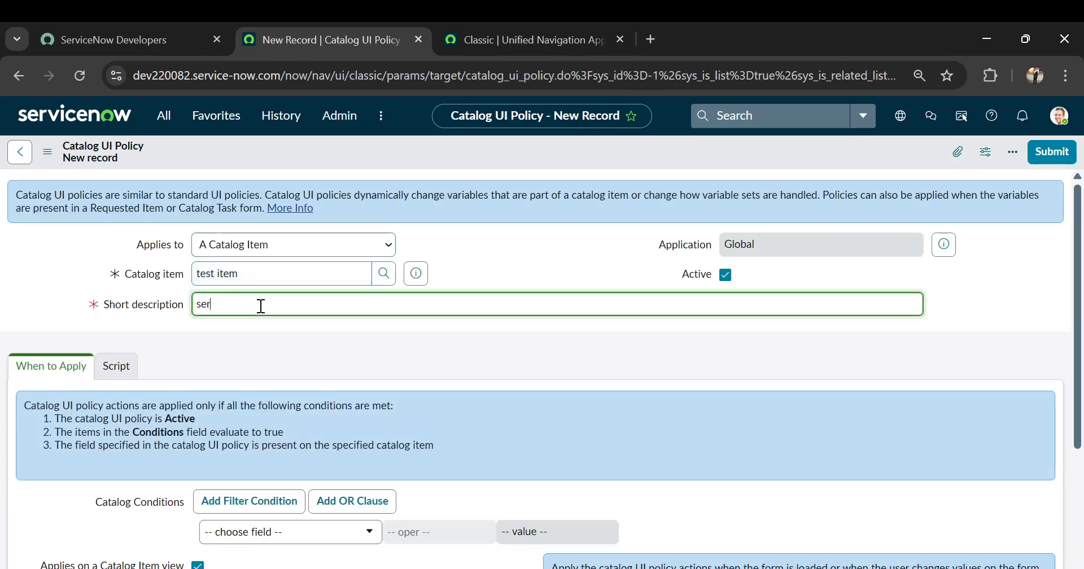
pyautogui.write('arget field')
pyautogui.scroll(-2, 261, 305)
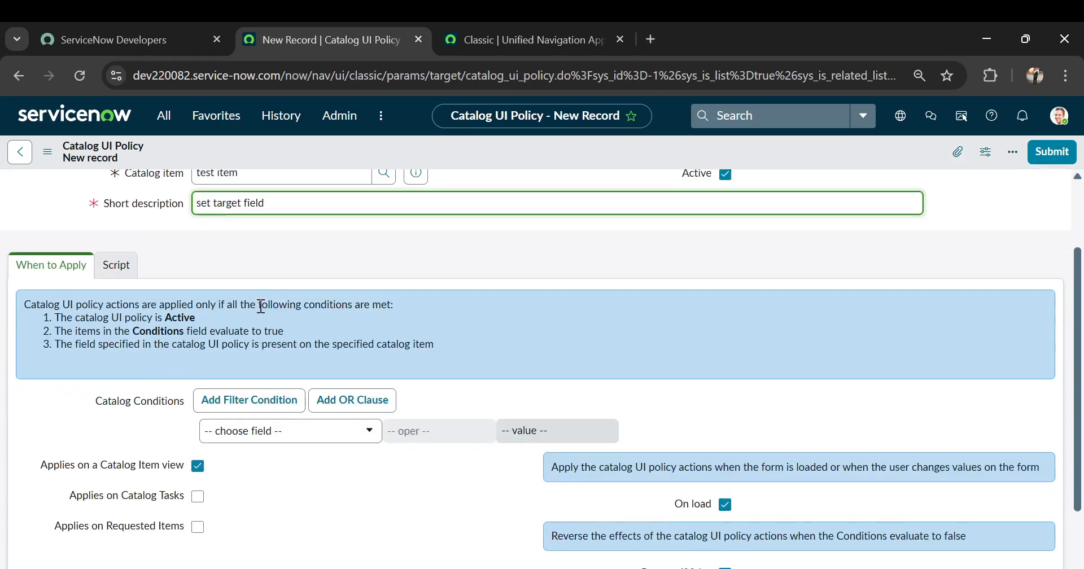
# Set the policy's catalog condition to user is not empty and save the record without leaving it.
pyautogui.click(254, 434)
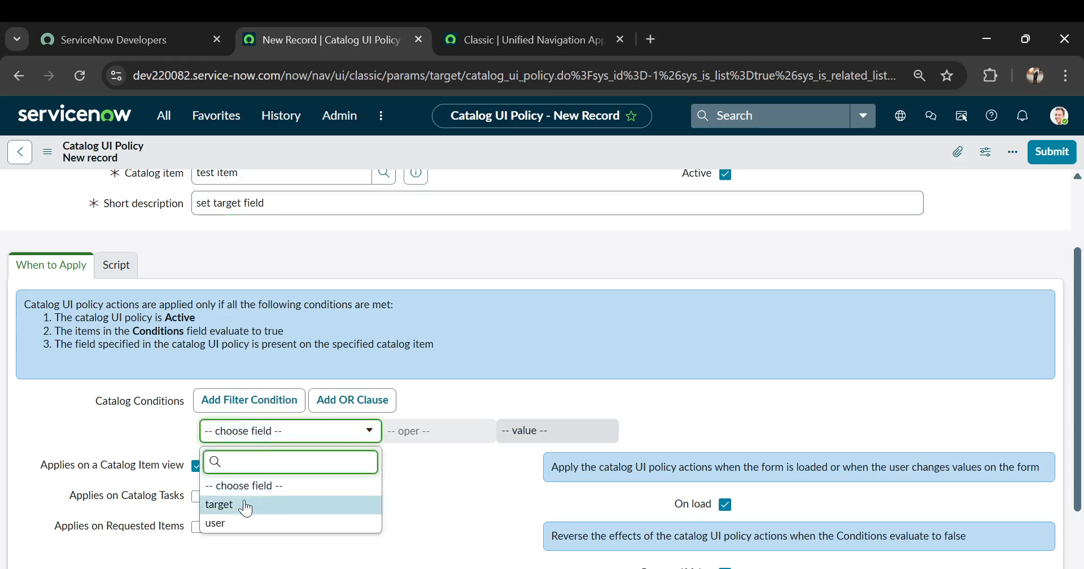
pyautogui.click(242, 524)
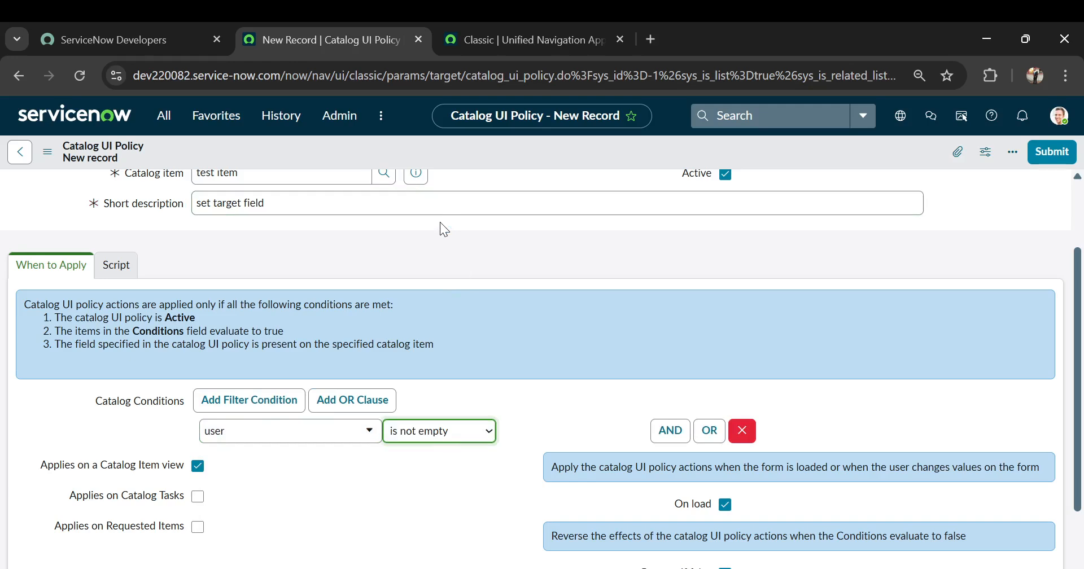
pyautogui.scroll(-3, 212, 288)
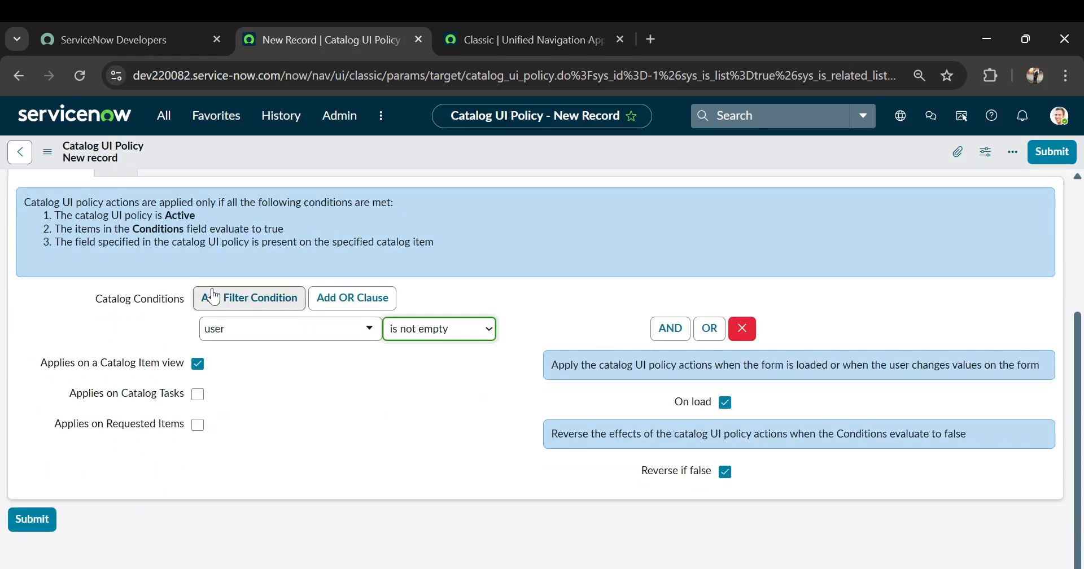
pyautogui.click(47, 153)
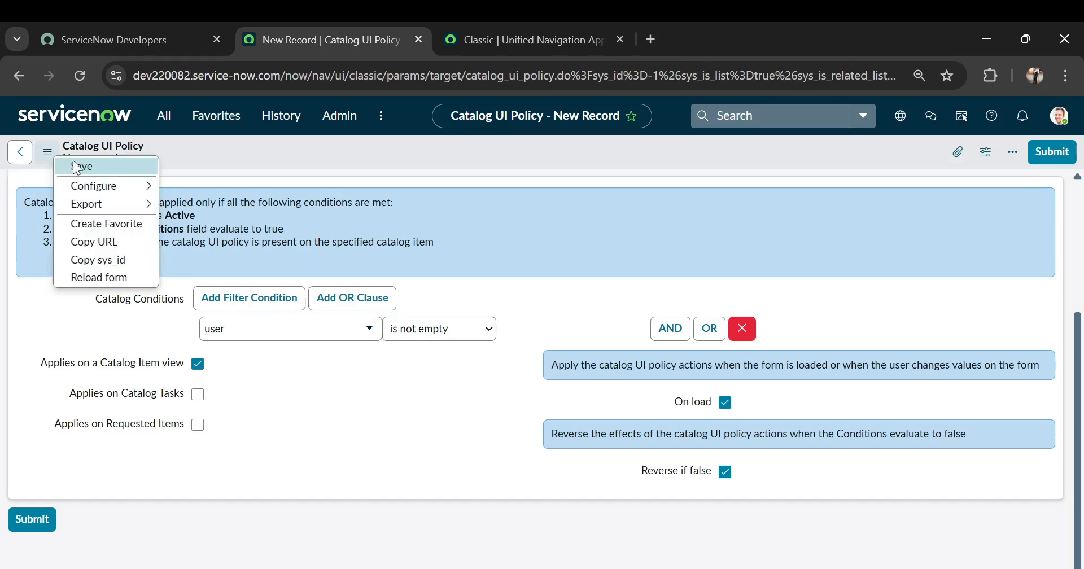
pyautogui.click(80, 165)
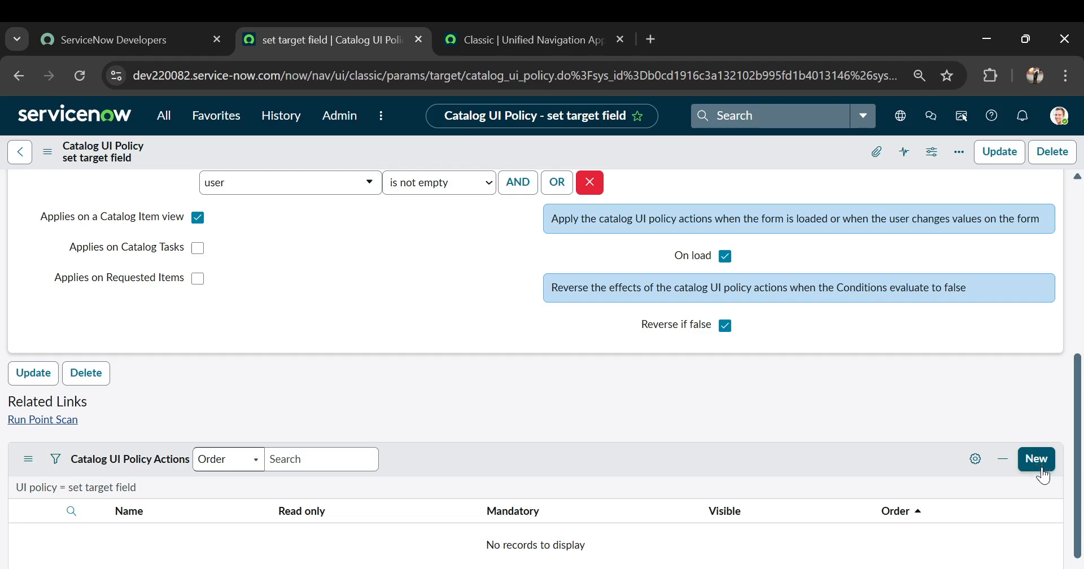
# Start a new catalog UI policy action for the target variable.
pyautogui.click(1040, 459)
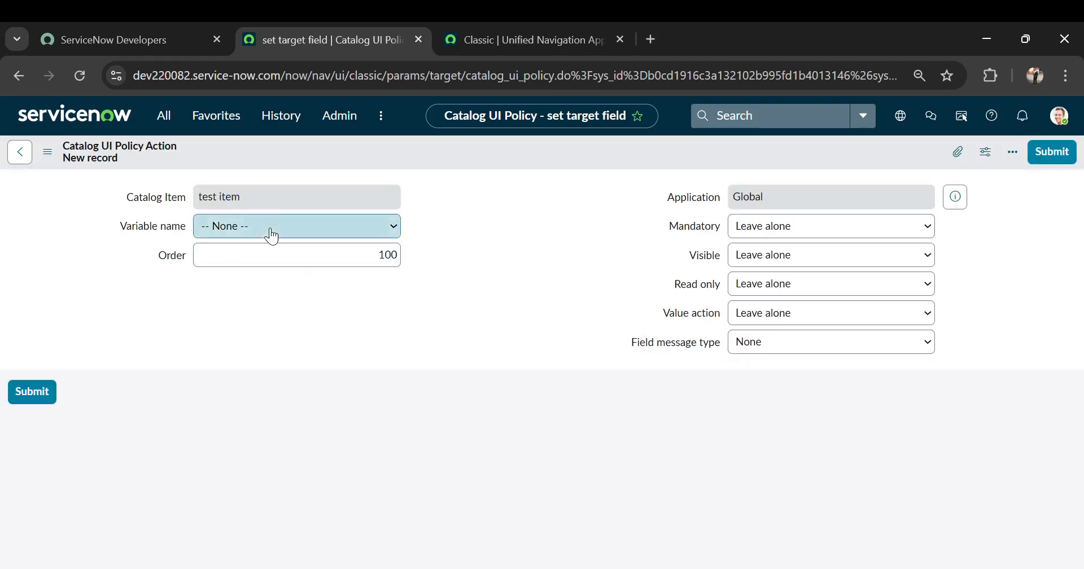
pyautogui.click(264, 263)
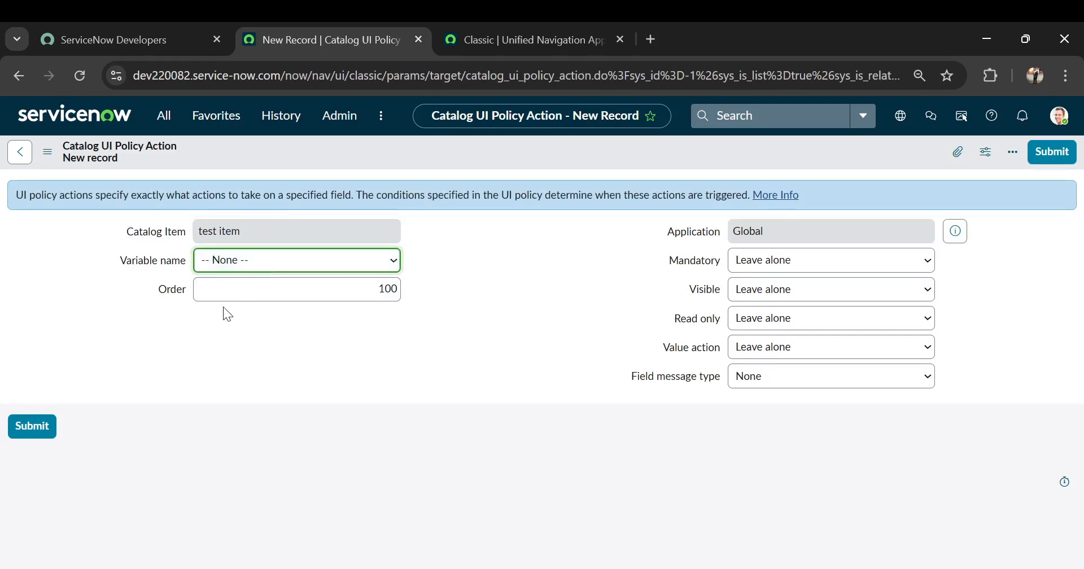
pyautogui.press('Down')
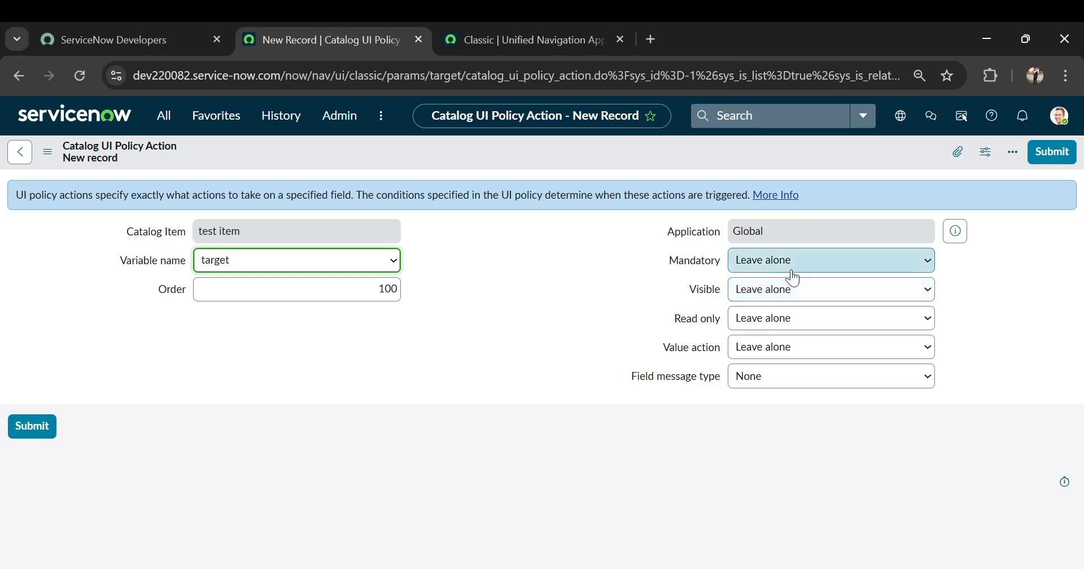
# Give the action the value action Set value with the text "Value is from ui policy" and submit it.
pyautogui.click(770, 353)
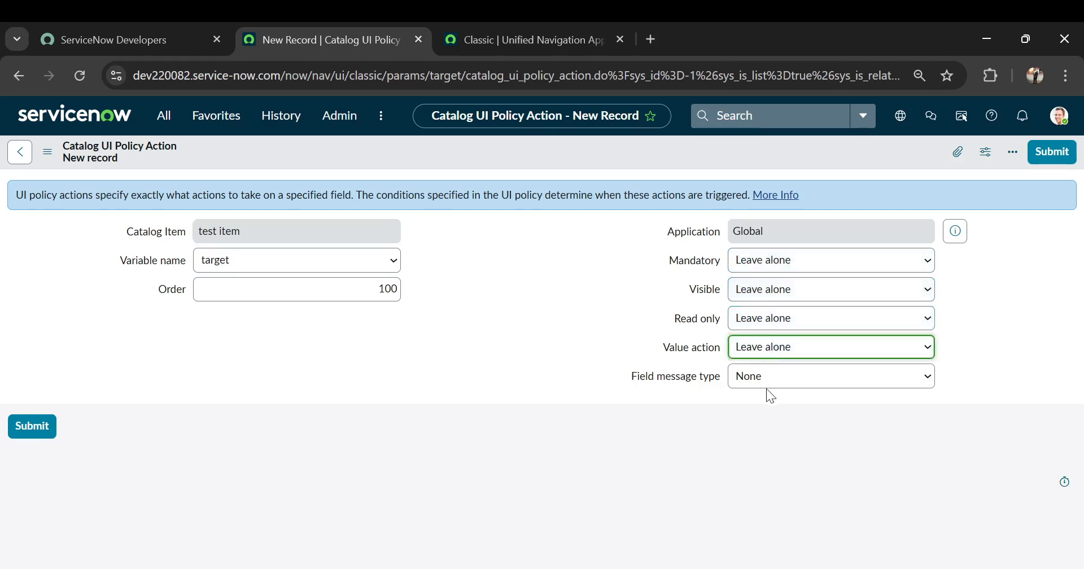
pyautogui.press('Down')
pyautogui.click(751, 394)
pyautogui.write('Valu')
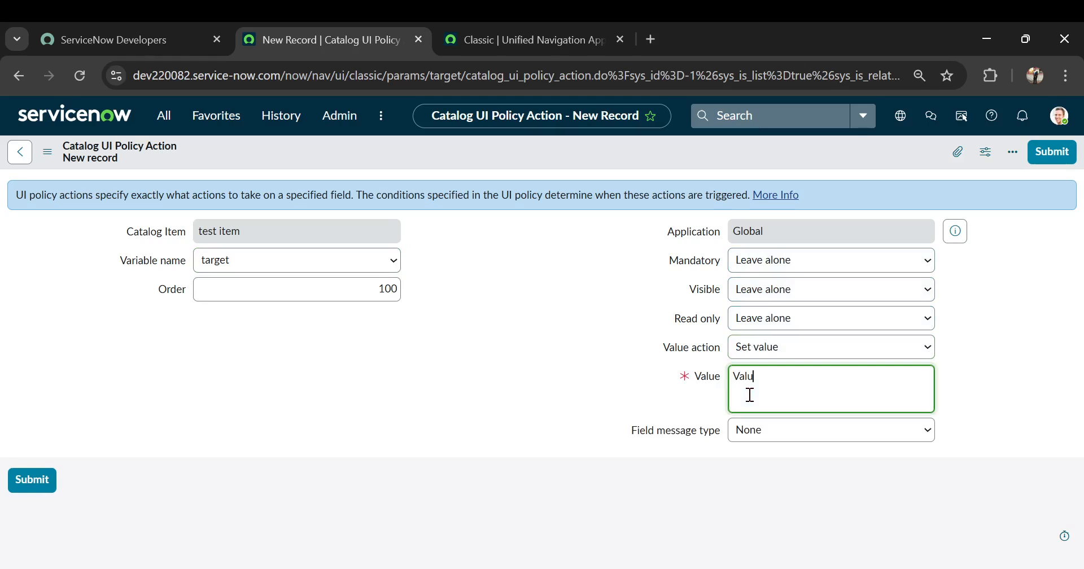
pyautogui.write('e is from ui policy')
pyautogui.click(456, 401)
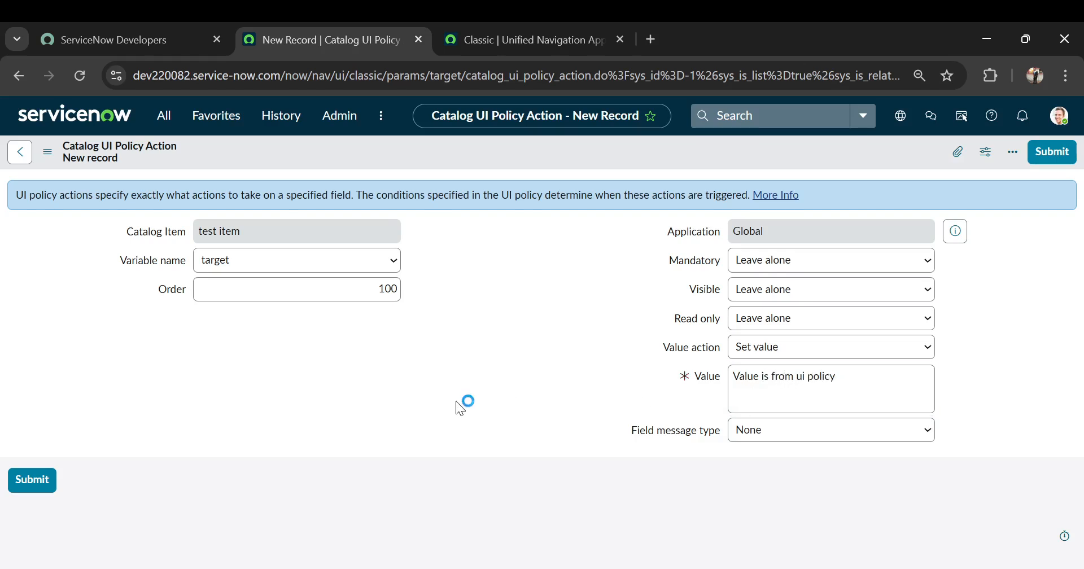
pyautogui.click(25, 479)
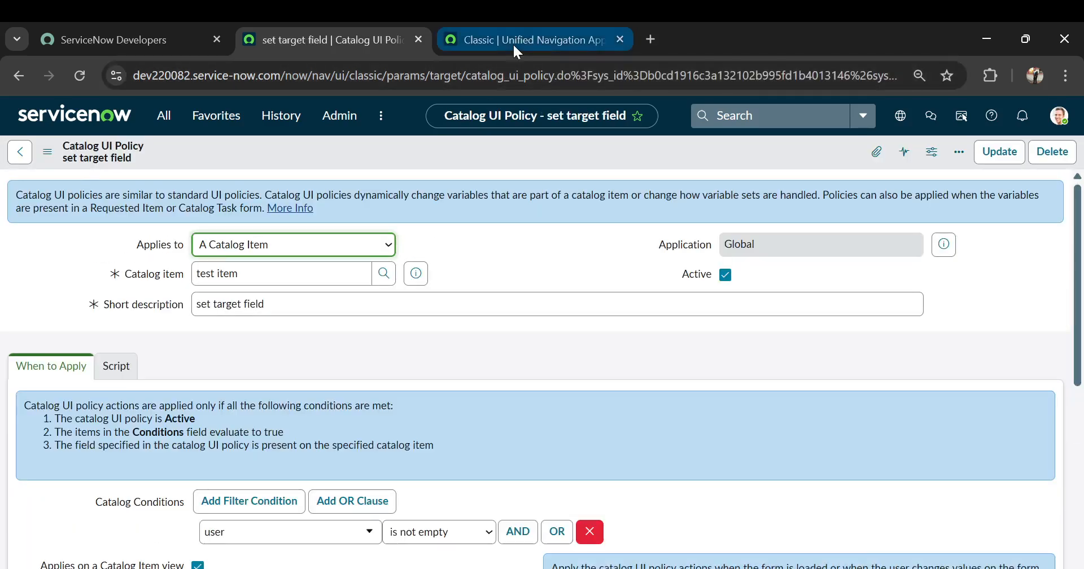
# Switch to the test item's order form in the other browser tab and reload it.
pyautogui.click(513, 43)
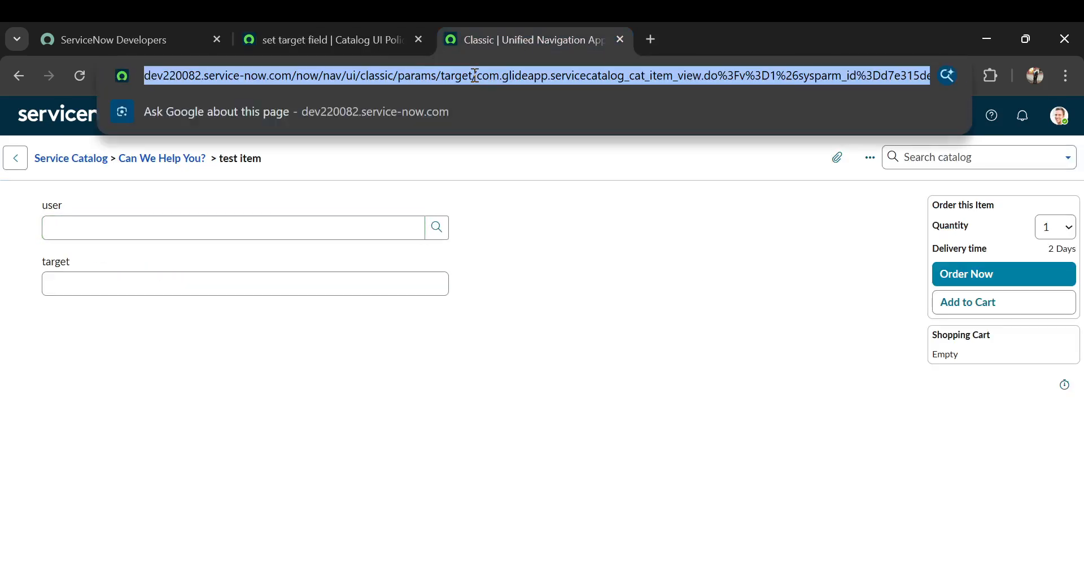
pyautogui.click(319, 34)
pyautogui.click(519, 34)
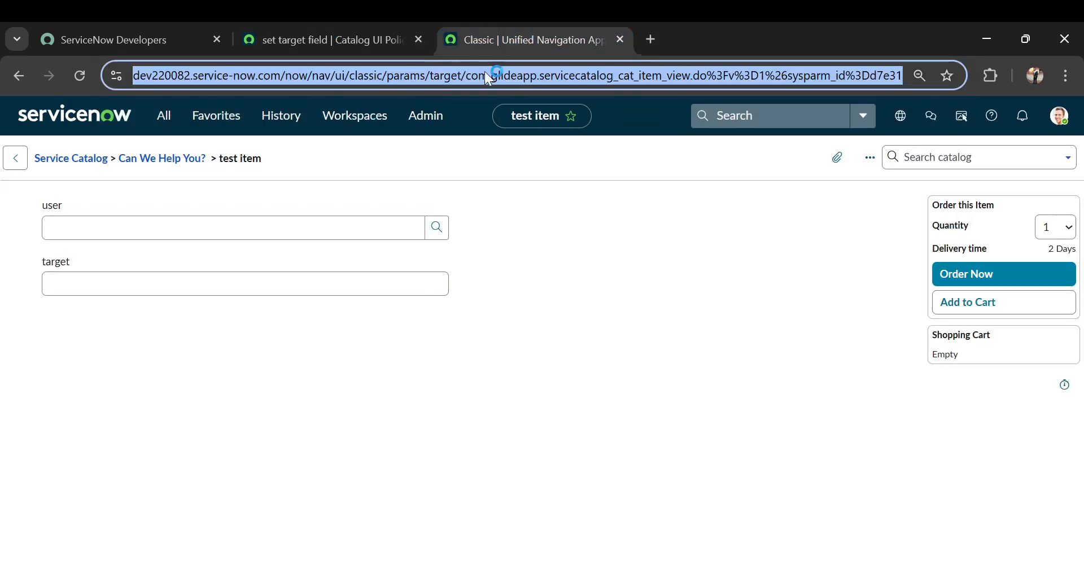
pyautogui.click(485, 72)
pyautogui.hotkey('ctrl', 'a')
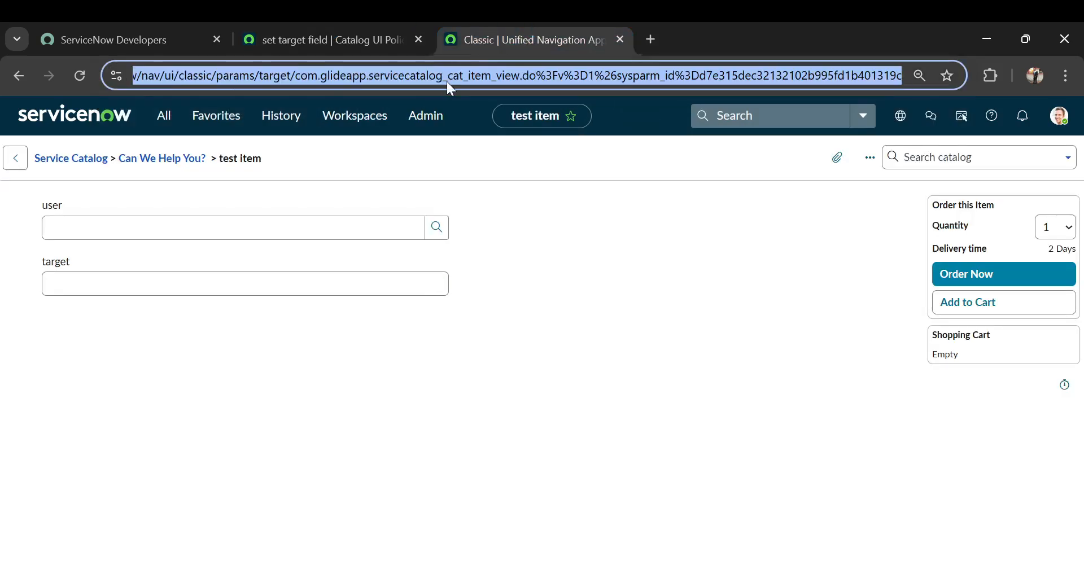
pyautogui.press('Return')
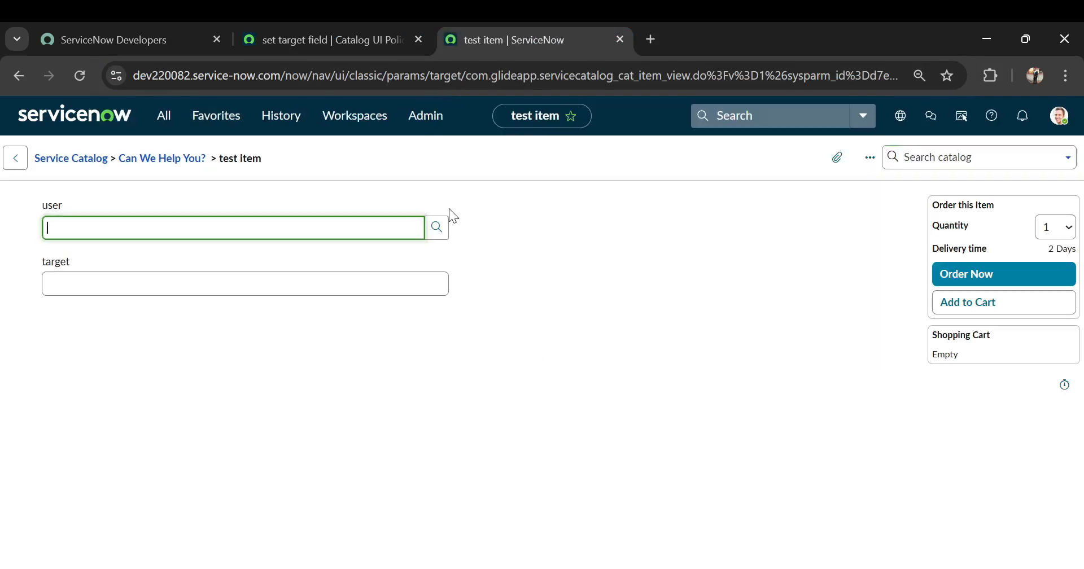
# Fill in the user field with a person's name and check the target field's value.
pyautogui.write('abel')
pyautogui.click(214, 277)
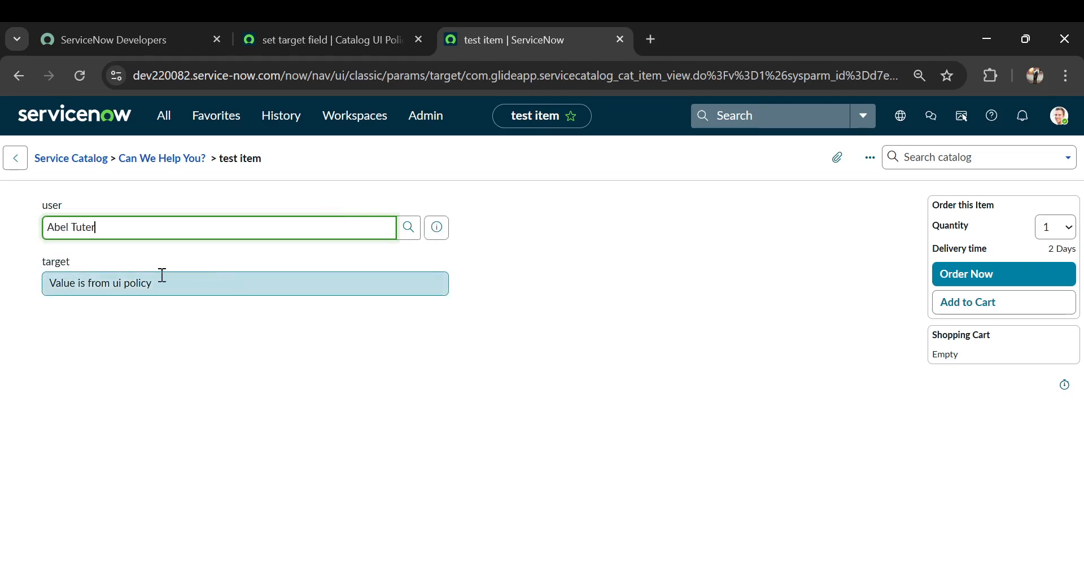
pyautogui.click(178, 285)
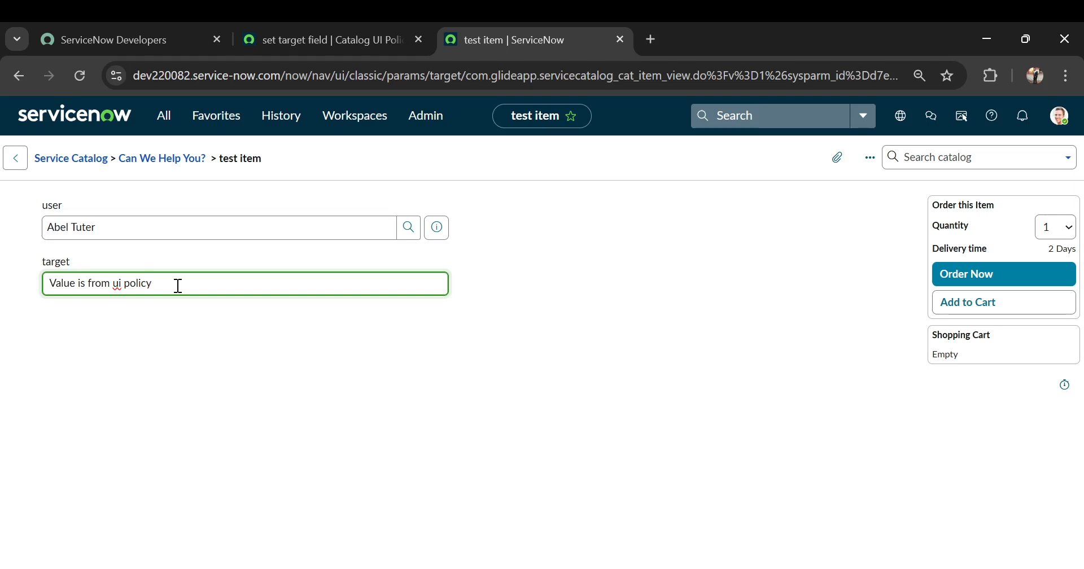
# Return to the set target field policy and open its catalog item record at the related lists.
pyautogui.click(296, 36)
pyautogui.scroll(-5, 569, 293)
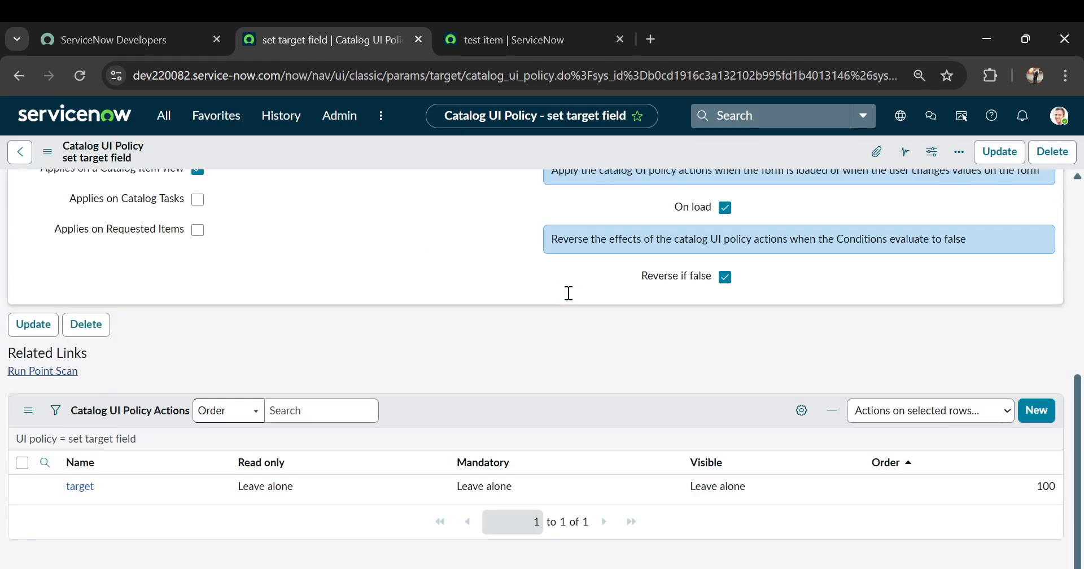
pyautogui.scroll(5, 381, 236)
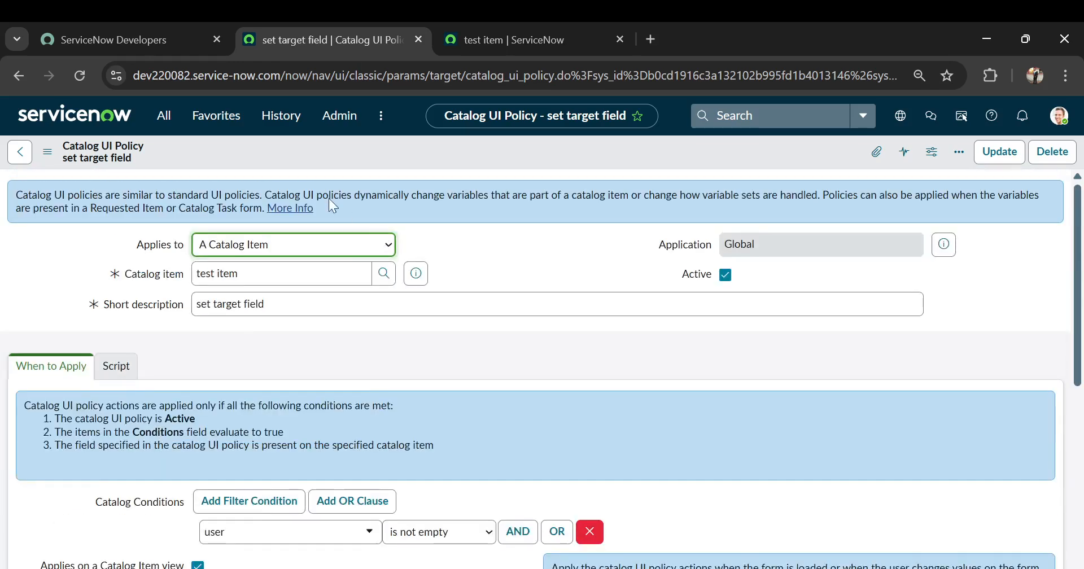
pyautogui.click(420, 275)
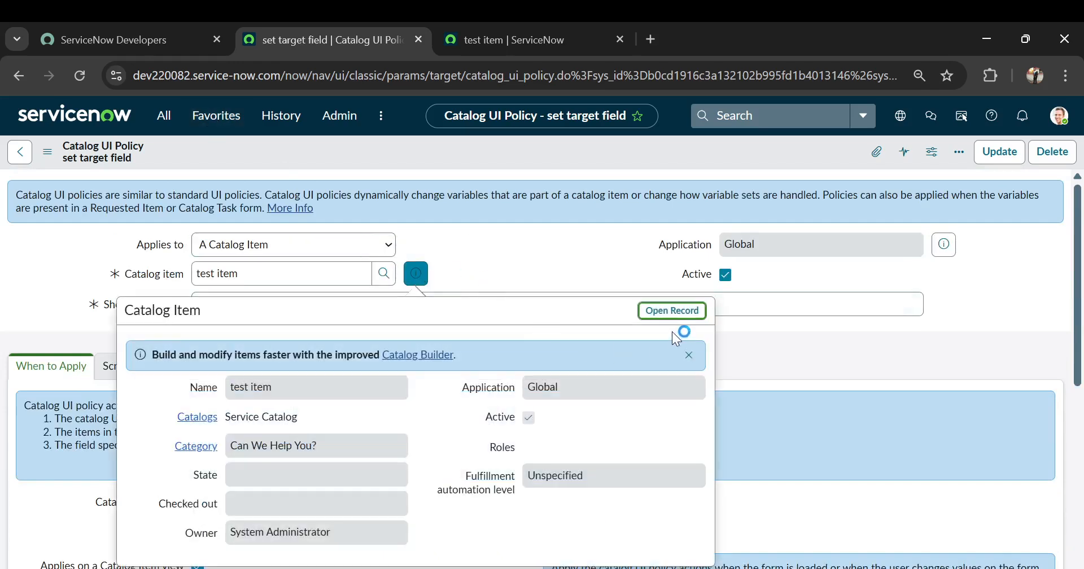
pyautogui.click(668, 310)
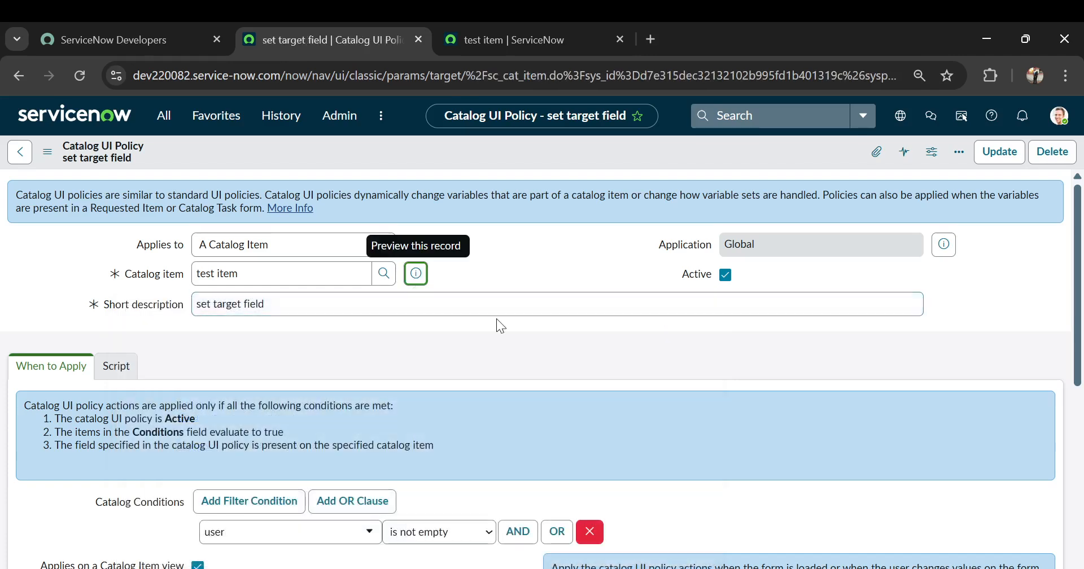
pyautogui.scroll(-7, 500, 326)
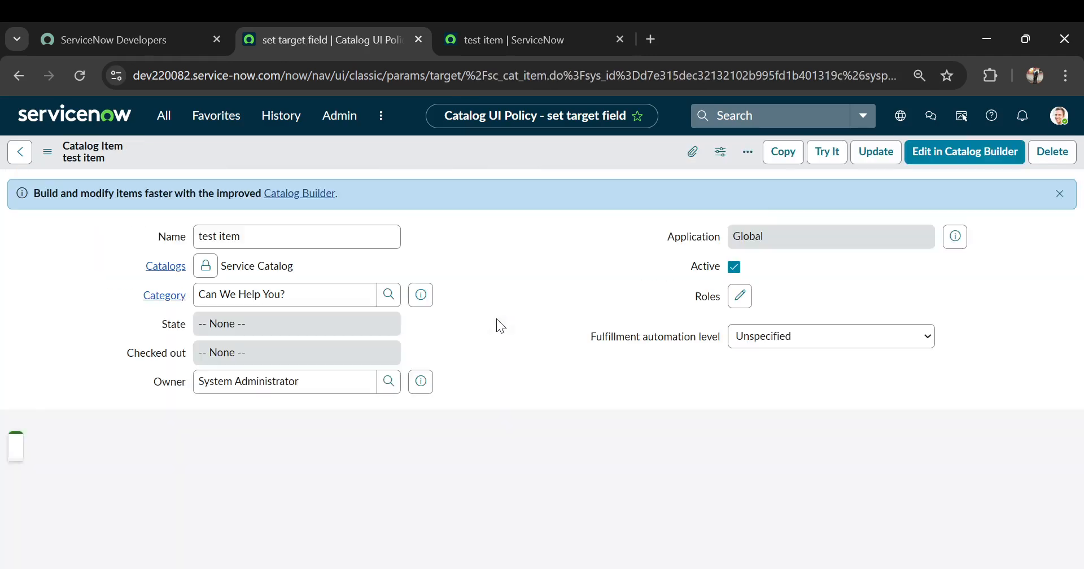
pyautogui.scroll(-15, 497, 319)
pyautogui.scroll(-1, 496, 318)
pyautogui.scroll(10, 496, 319)
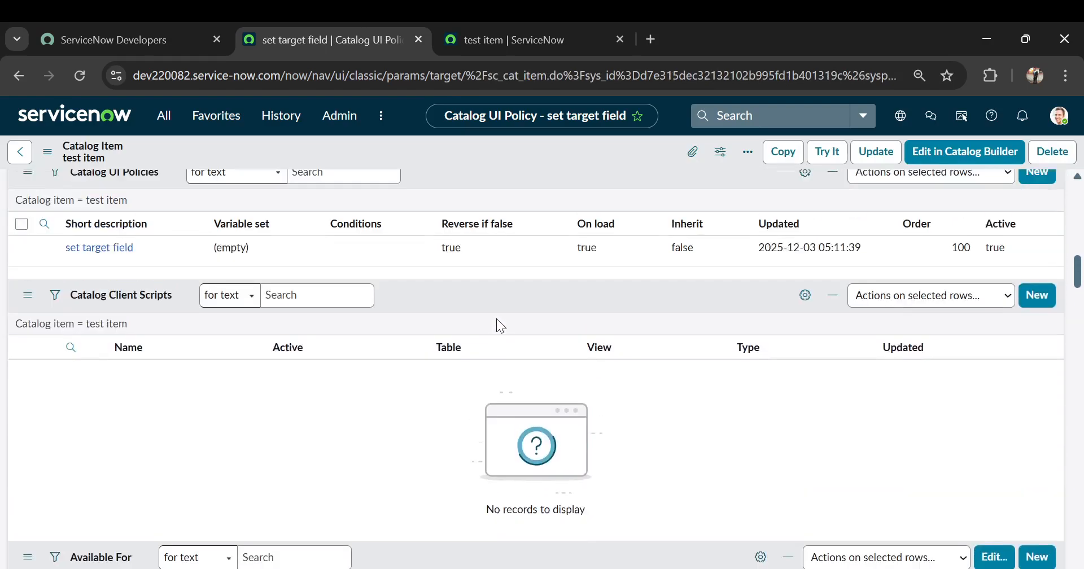
pyautogui.scroll(-3, 496, 321)
pyautogui.scroll(-6, 320, 358)
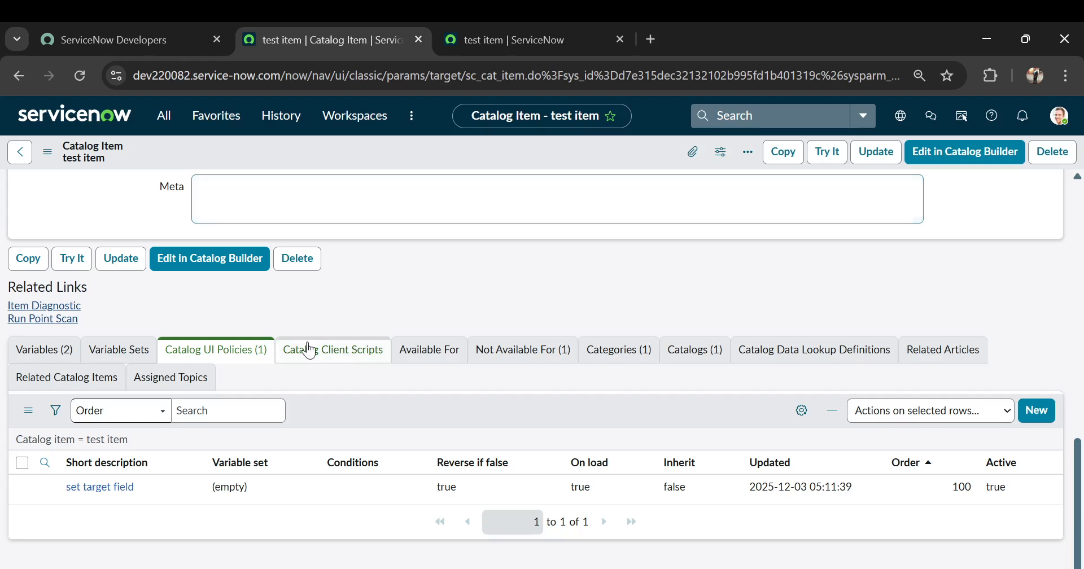
# Create a new catalog client script for the test item named "set value in taget" with UI type All.
pyautogui.click(309, 350)
pyautogui.click(1039, 412)
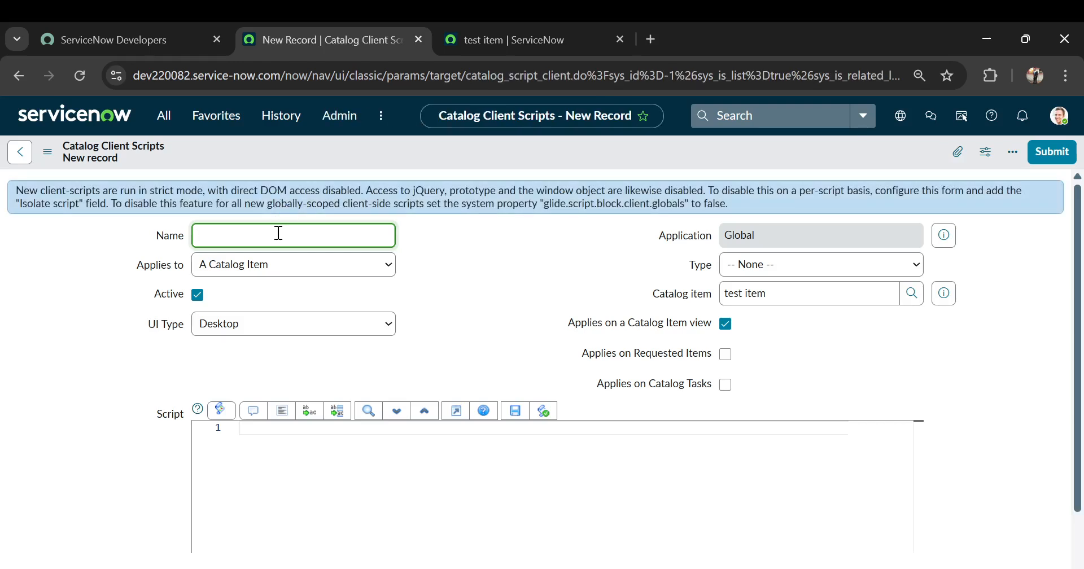
pyautogui.write('set value in taget')
pyautogui.click(482, 257)
pyautogui.click(348, 329)
pyautogui.click(252, 382)
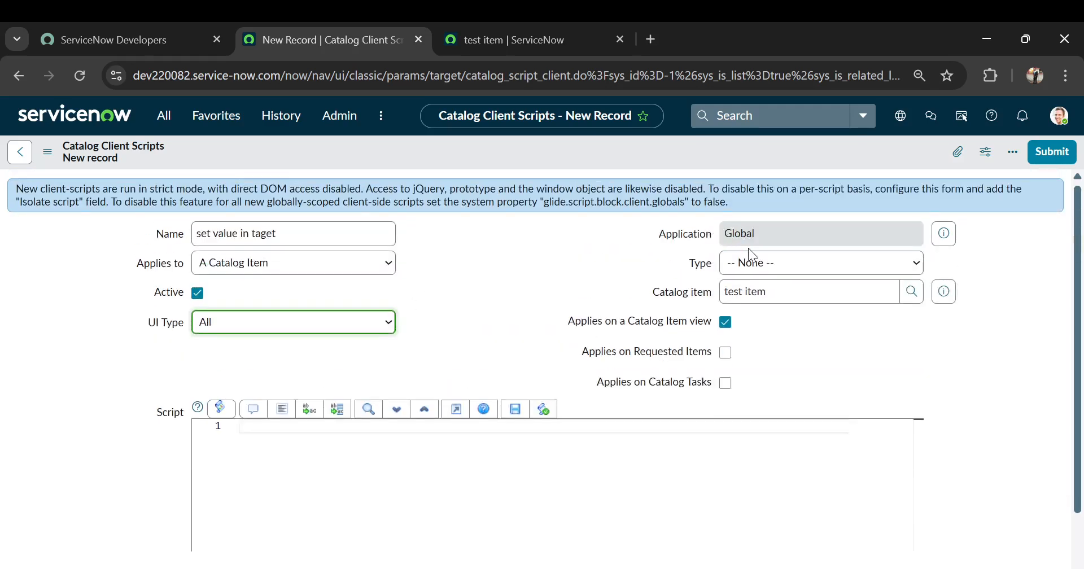
# Set the client script's type to onChange and its variable name to user.
pyautogui.click(754, 271)
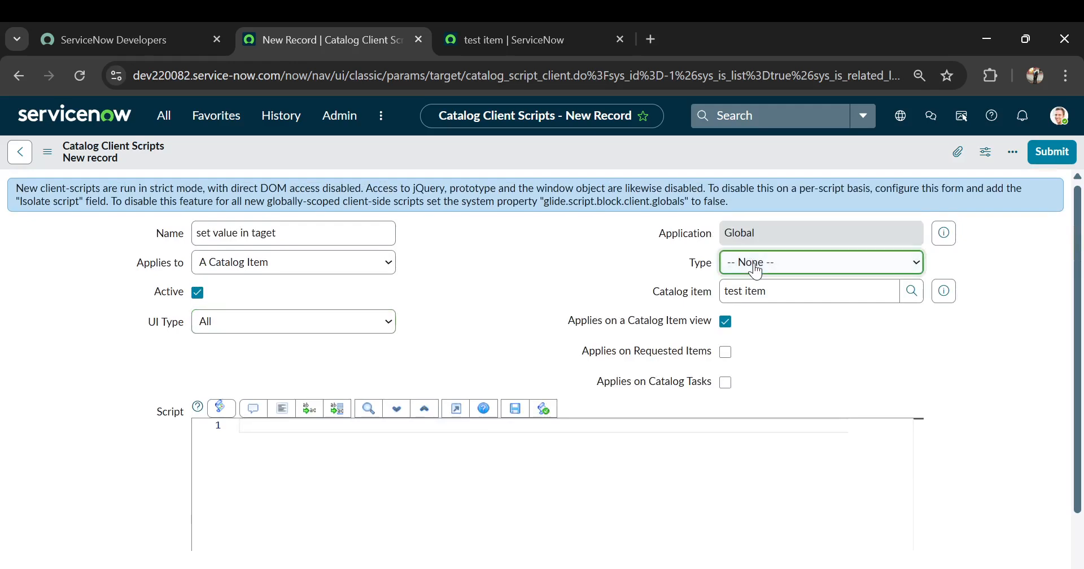
pyautogui.click(753, 307)
pyautogui.click(750, 322)
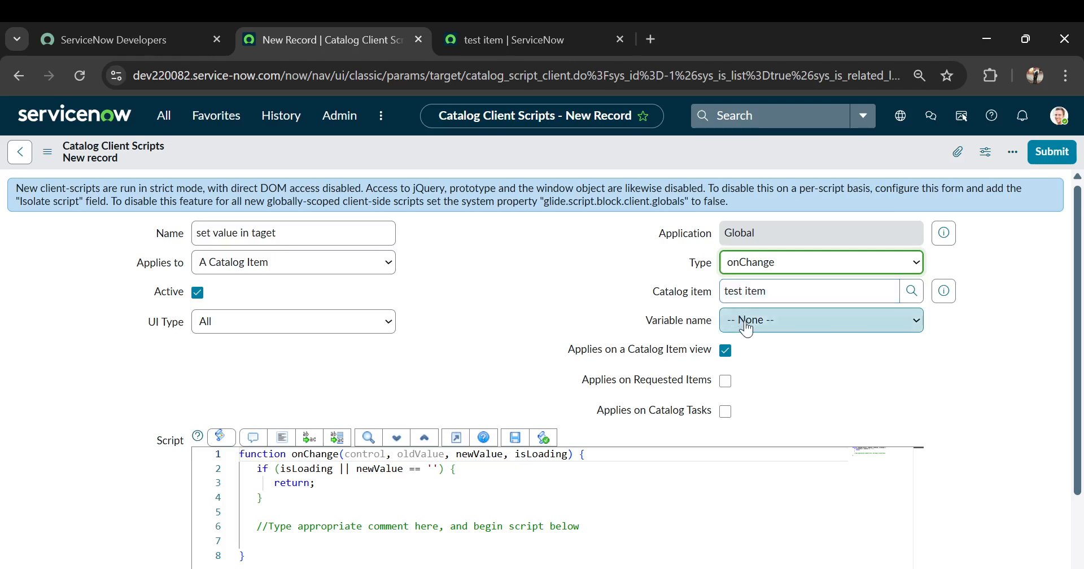
pyautogui.click(742, 363)
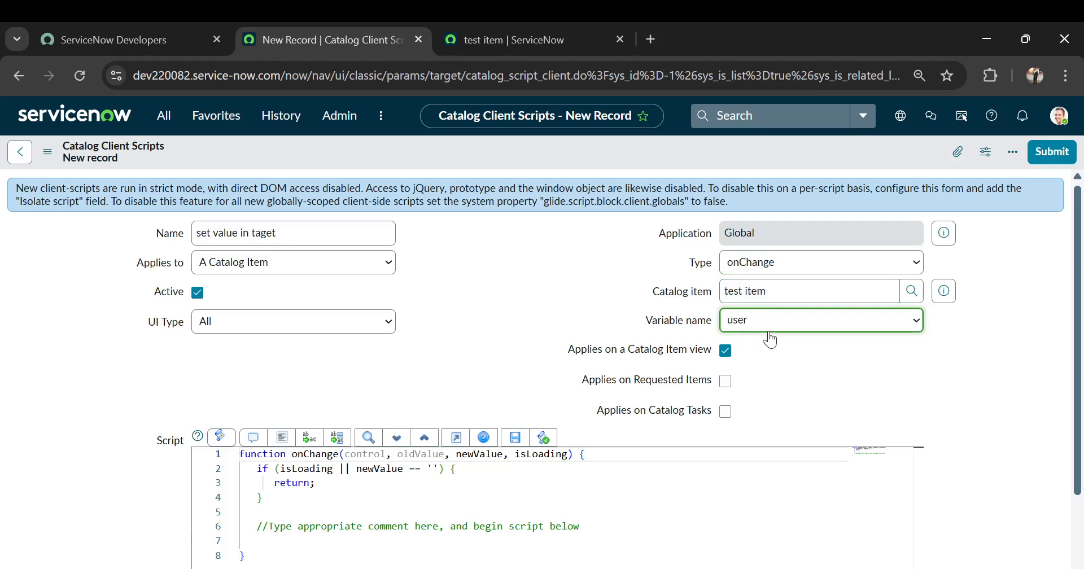
# Below the isLoading check in the script, begin a g_form.setValue call with 'target' as the field name.
pyautogui.scroll(-2, 625, 315)
pyautogui.click(279, 434)
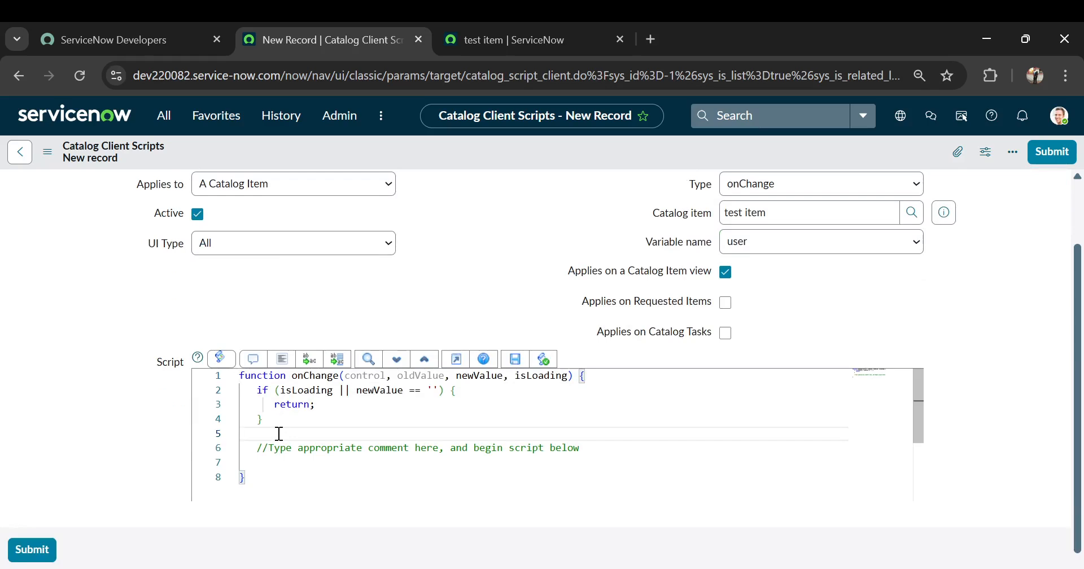
pyautogui.write('g_form.')
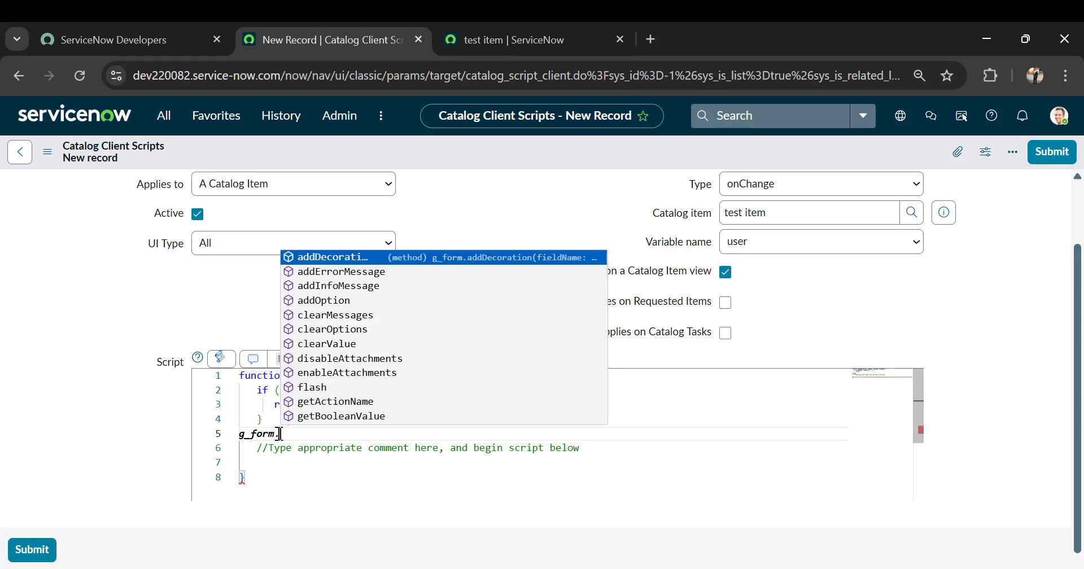
pyautogui.write('setV')
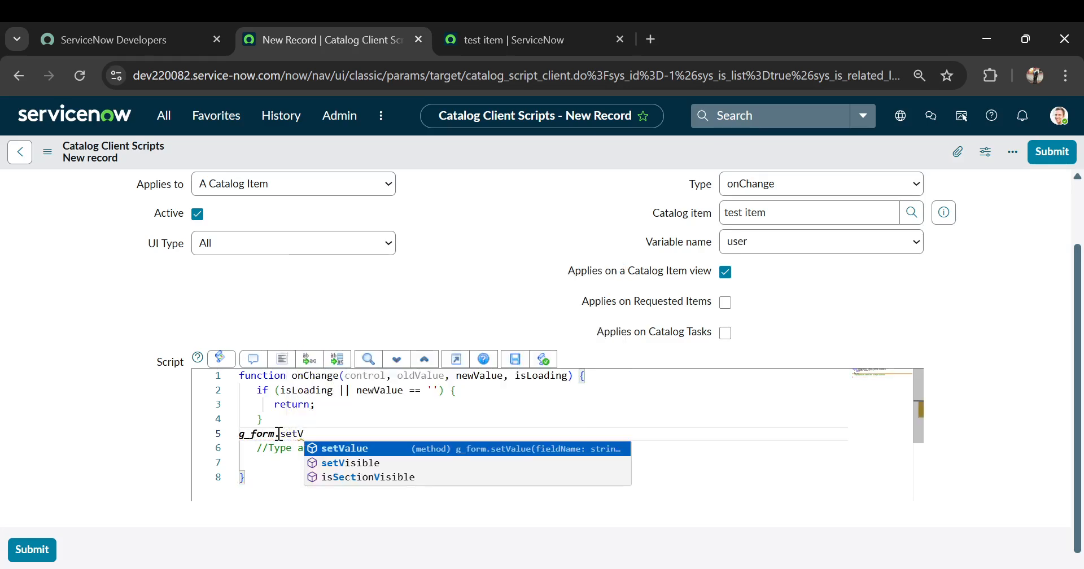
pyautogui.press('Return')
pyautogui.write("('target")
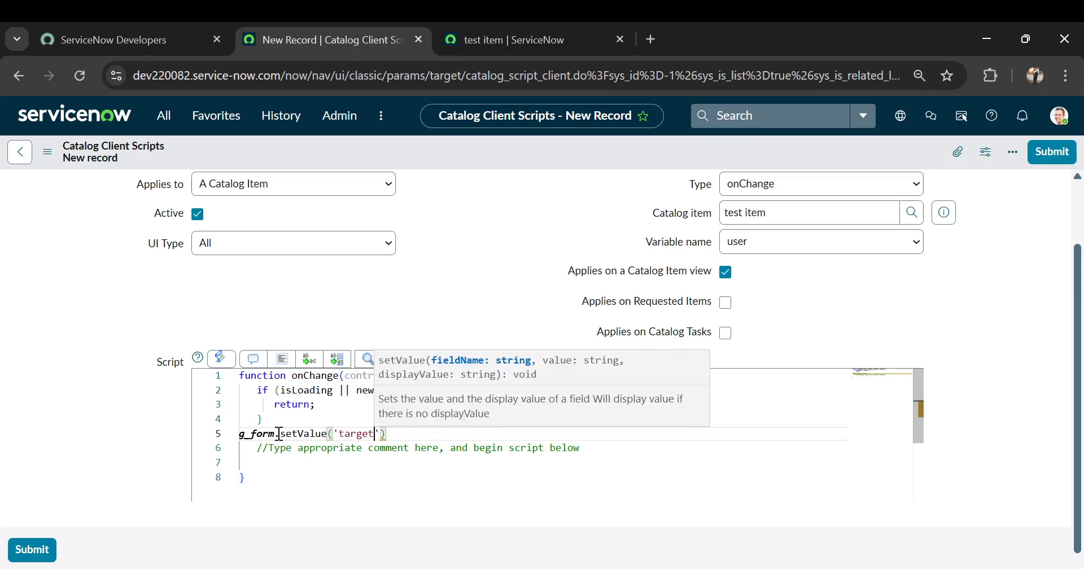
pyautogui.write("',")
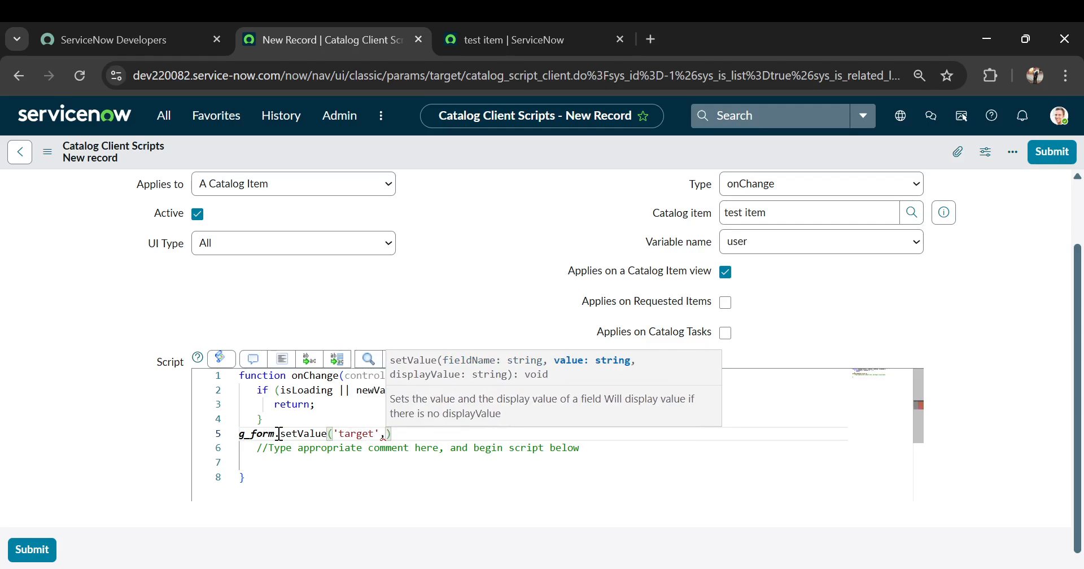
pyautogui.write("'set value from client script'")
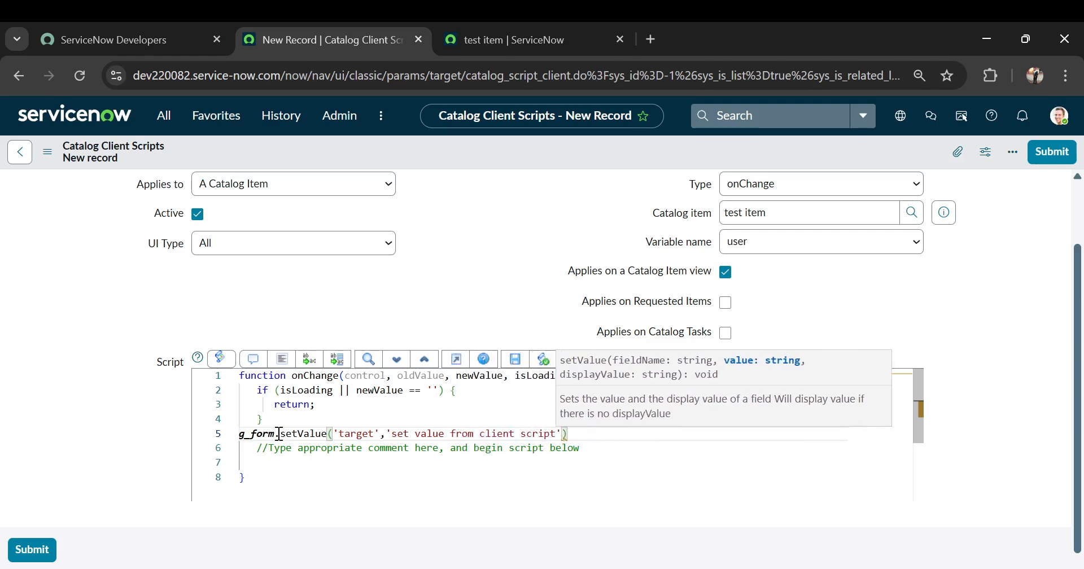
pyautogui.write(');')
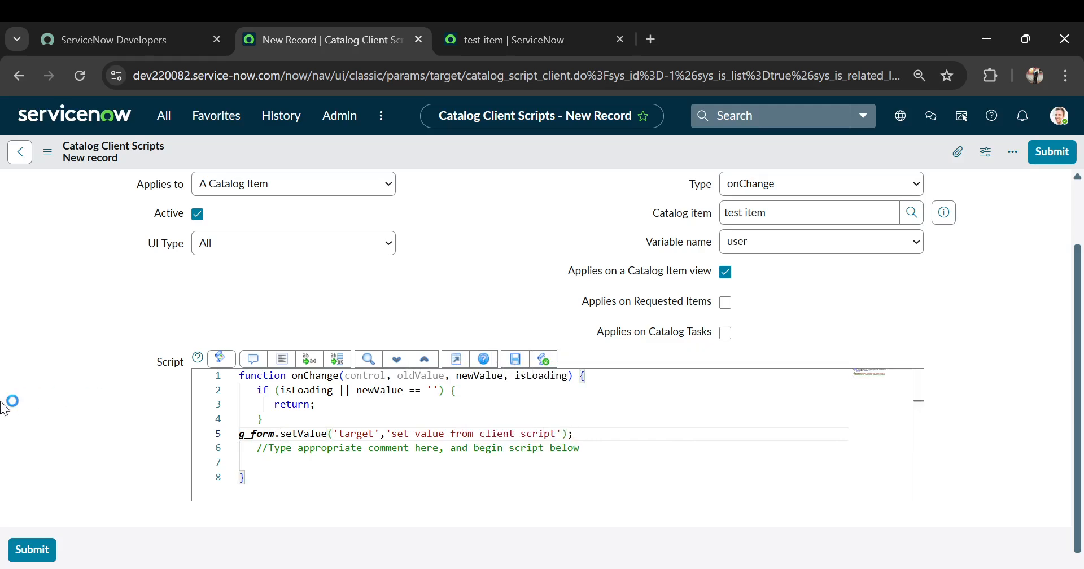
# Complete the setValue call with the value 'set value from client script' and submit the client script.
pyautogui.click(32, 549)
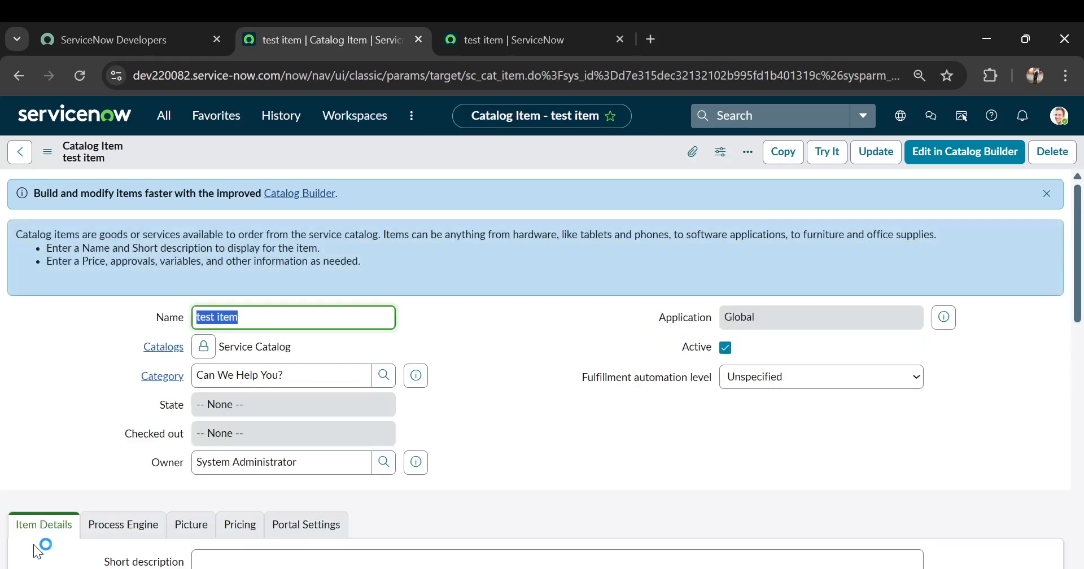
# Reload the test item's order form in the other browser tab, choose a person as user and check the target field's value.
pyautogui.click(471, 35)
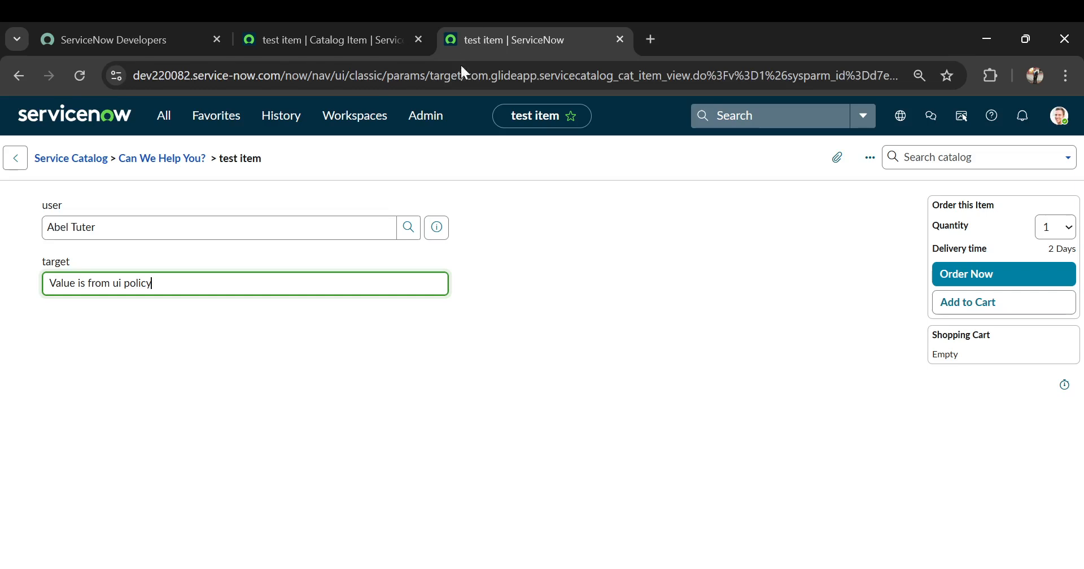
pyautogui.click(459, 69)
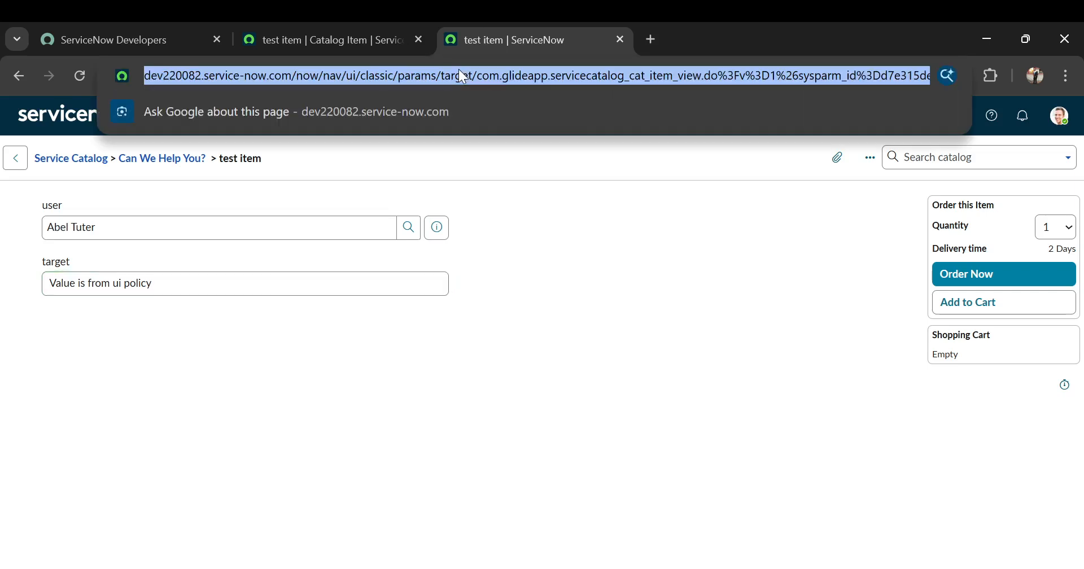
pyautogui.press('Return')
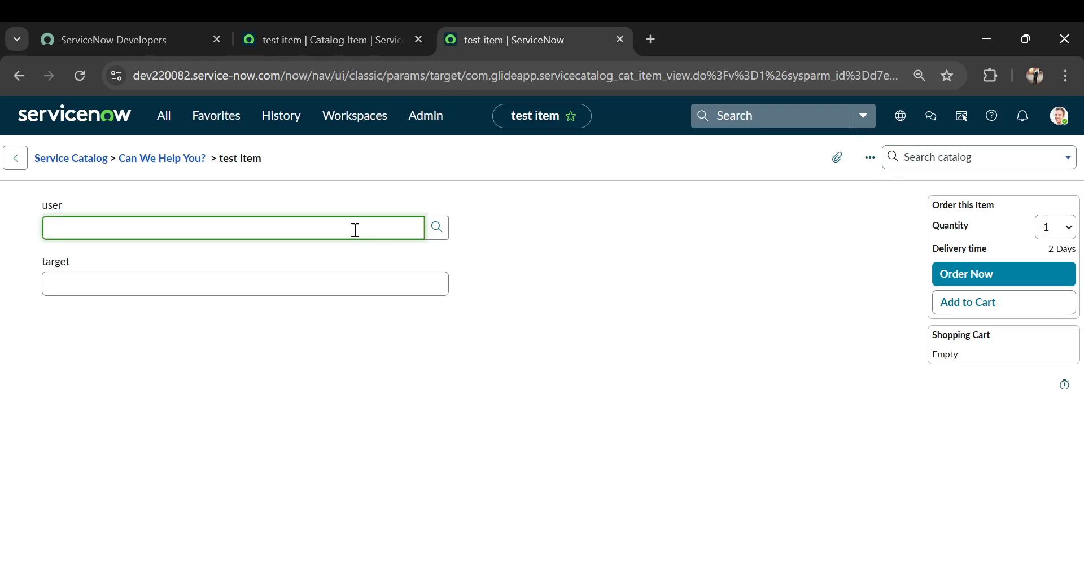
pyautogui.write('abel')
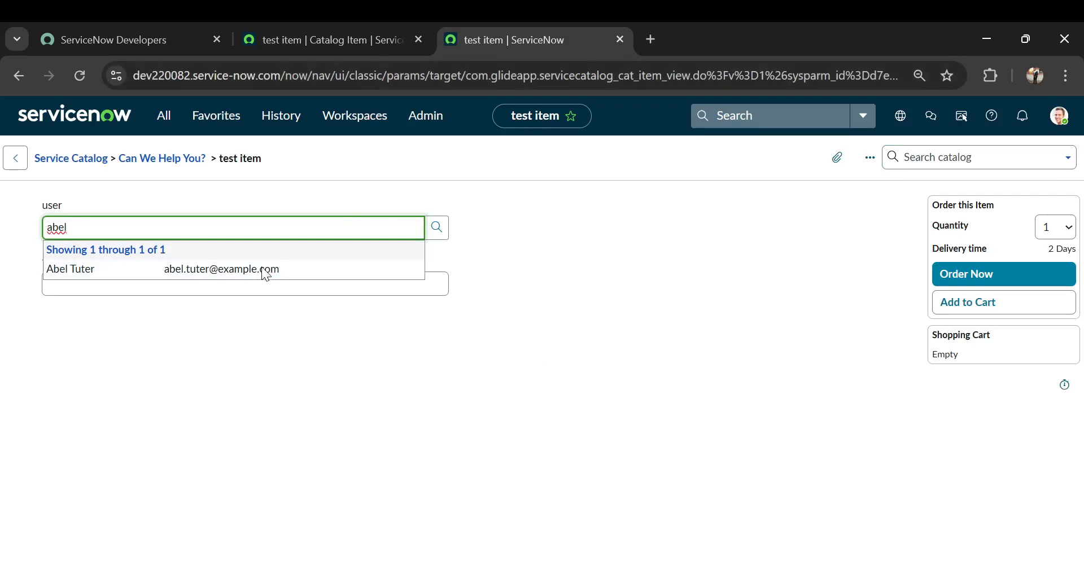
pyautogui.click(265, 267)
pyautogui.click(179, 292)
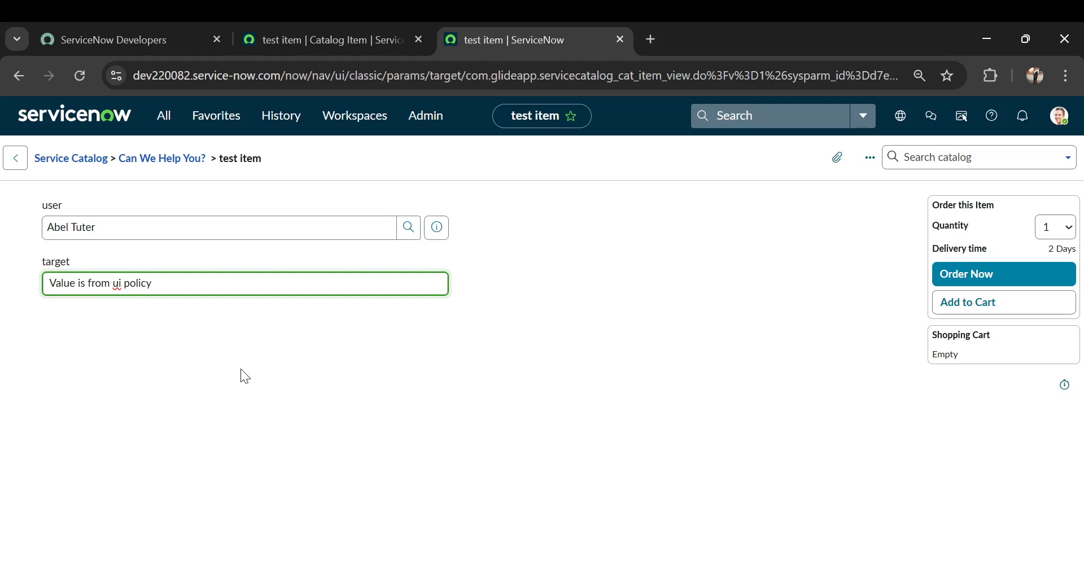
# In the test item's catalog item record, set the set target field UI policy's Active value to false and save the record.
pyautogui.click(262, 42)
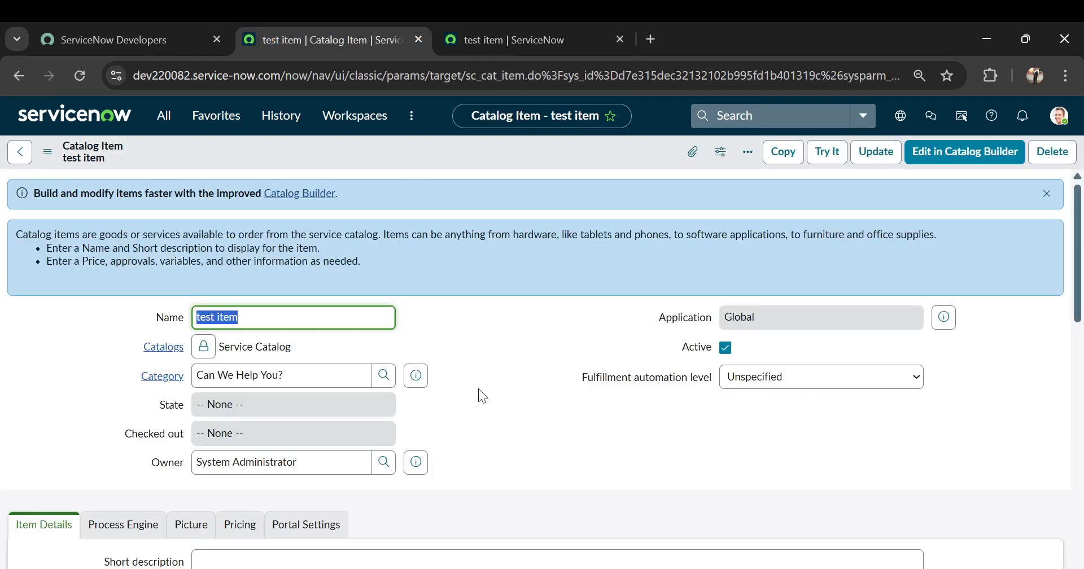
pyautogui.scroll(-15, 479, 389)
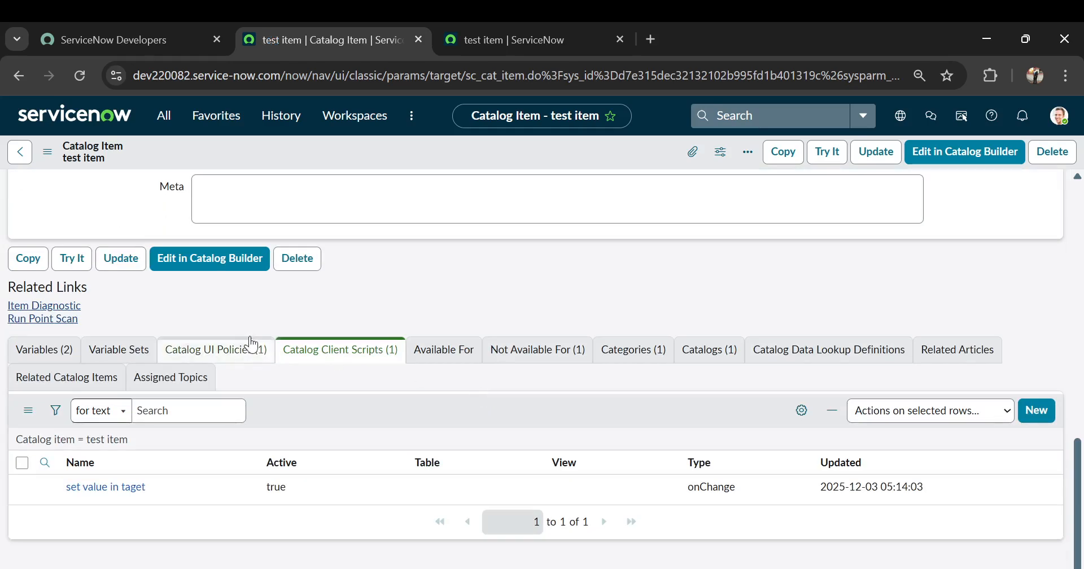
pyautogui.click(243, 350)
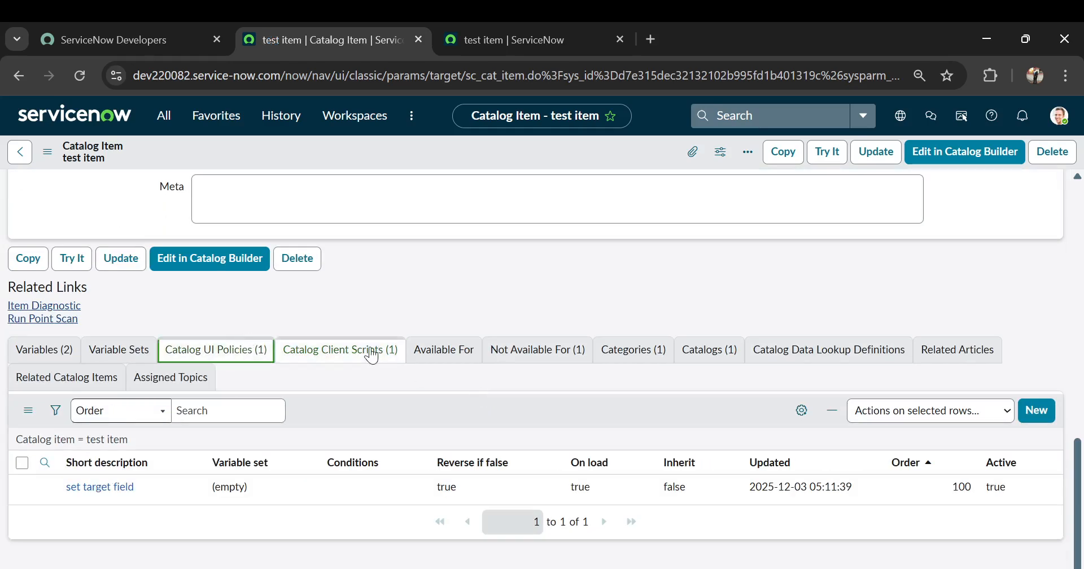
pyautogui.doubleClick(1024, 492)
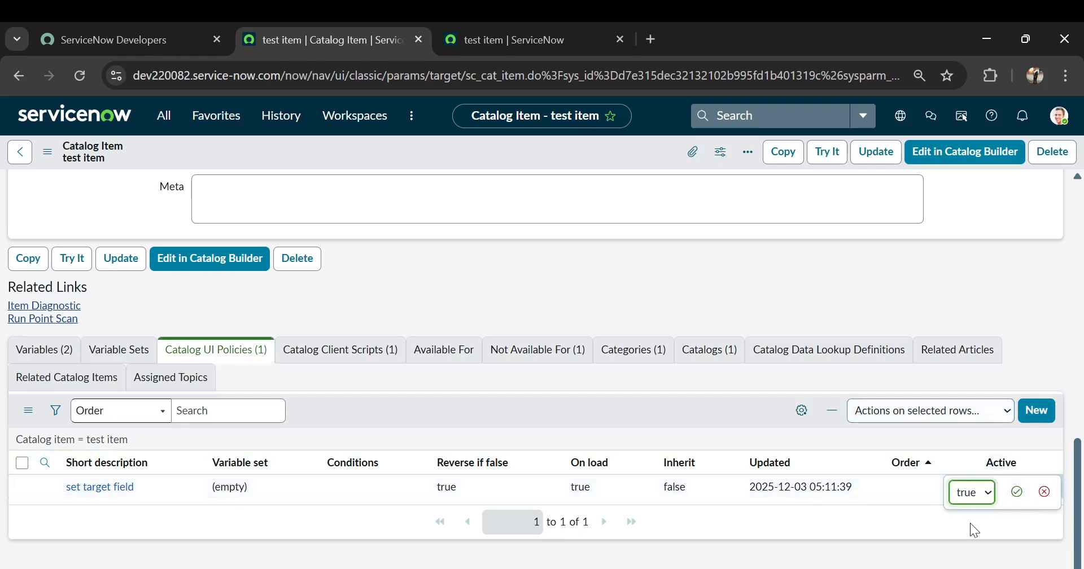
pyautogui.press('Down')
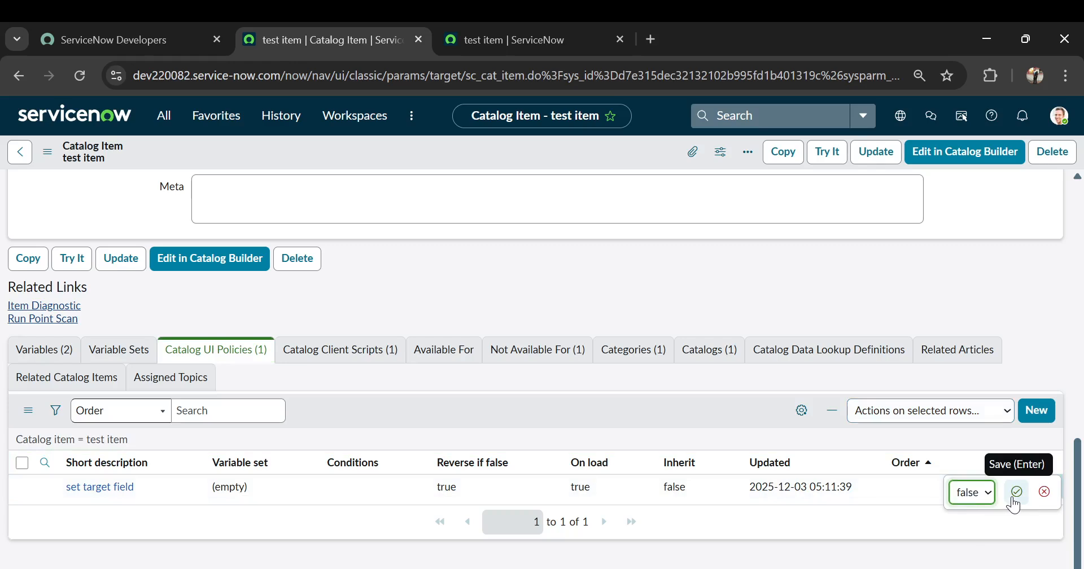
pyautogui.click(1015, 495)
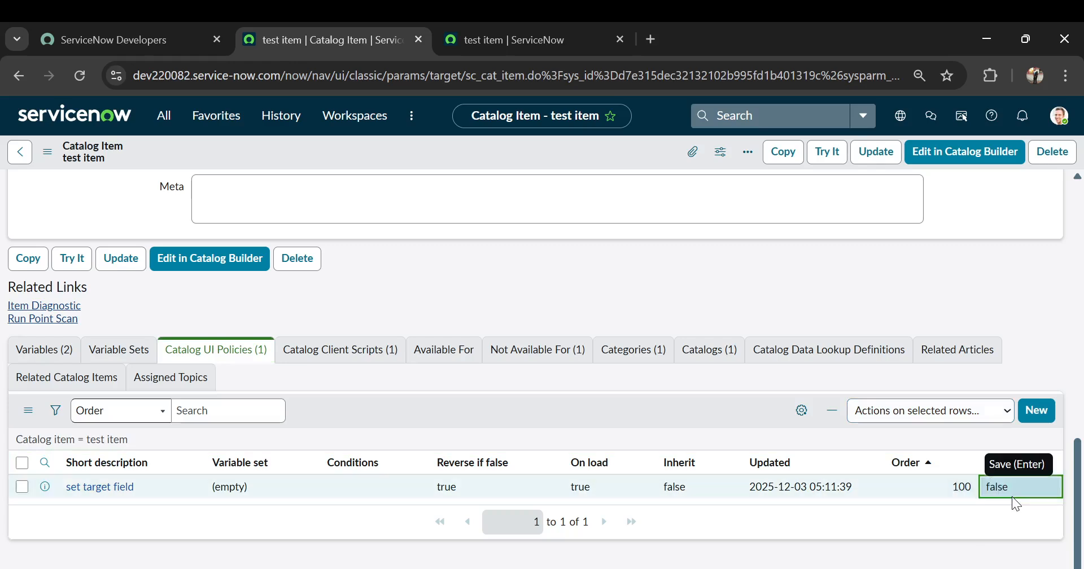
pyautogui.click(51, 160)
pyautogui.click(84, 162)
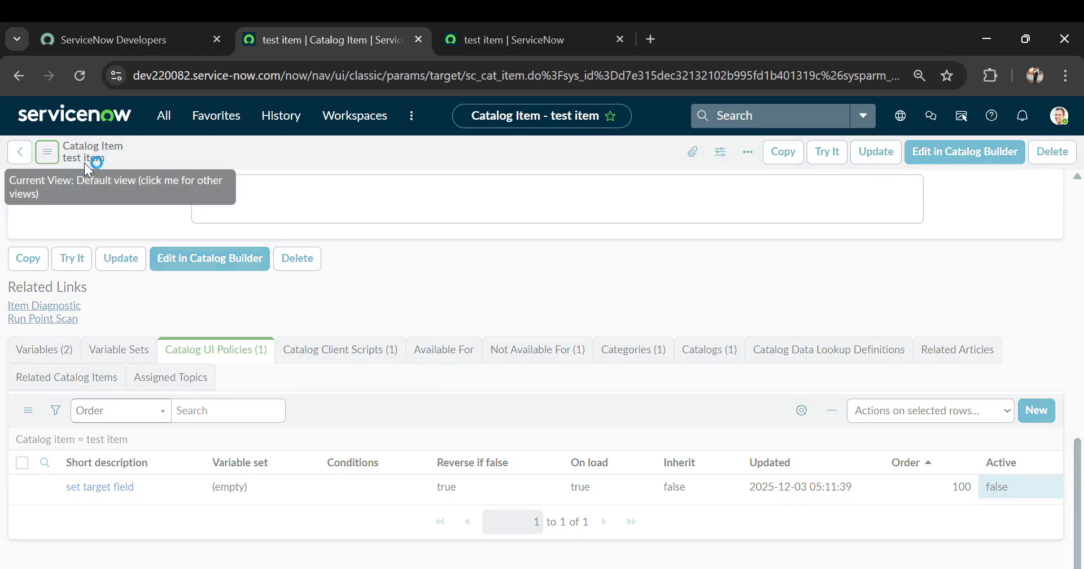
# Retest the reloaded order form with the UI policy inactive by choosing a person as user and checking the target field.
pyautogui.click(491, 43)
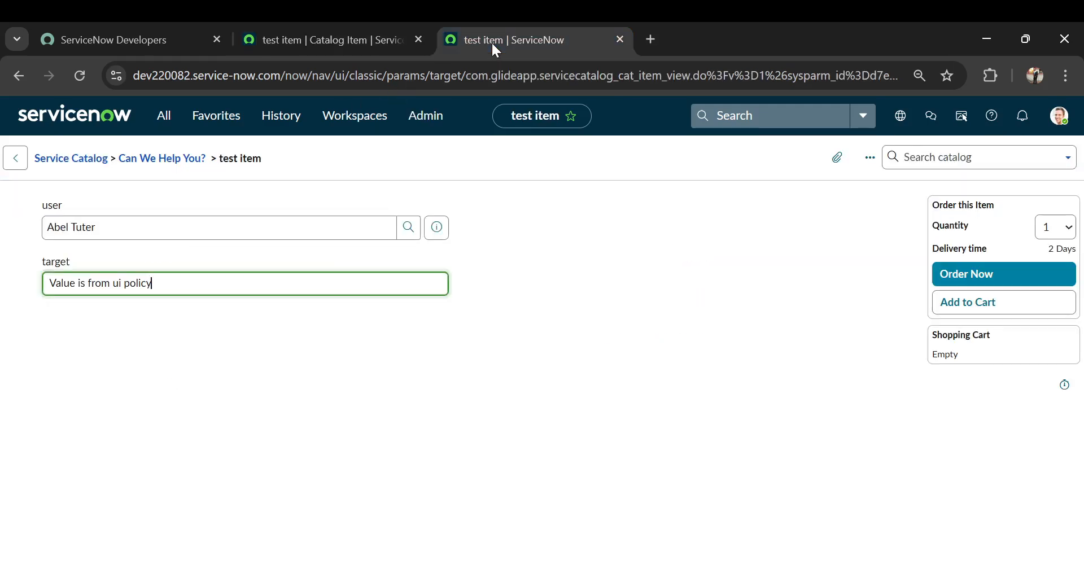
pyautogui.click(457, 72)
pyautogui.press('Return')
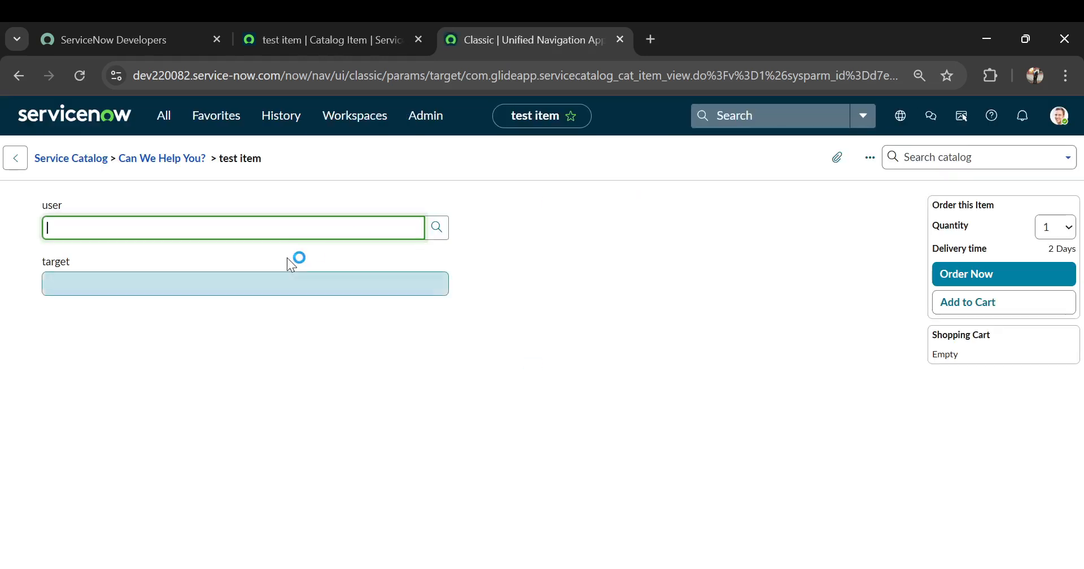
pyautogui.click(141, 217)
pyautogui.write('abel')
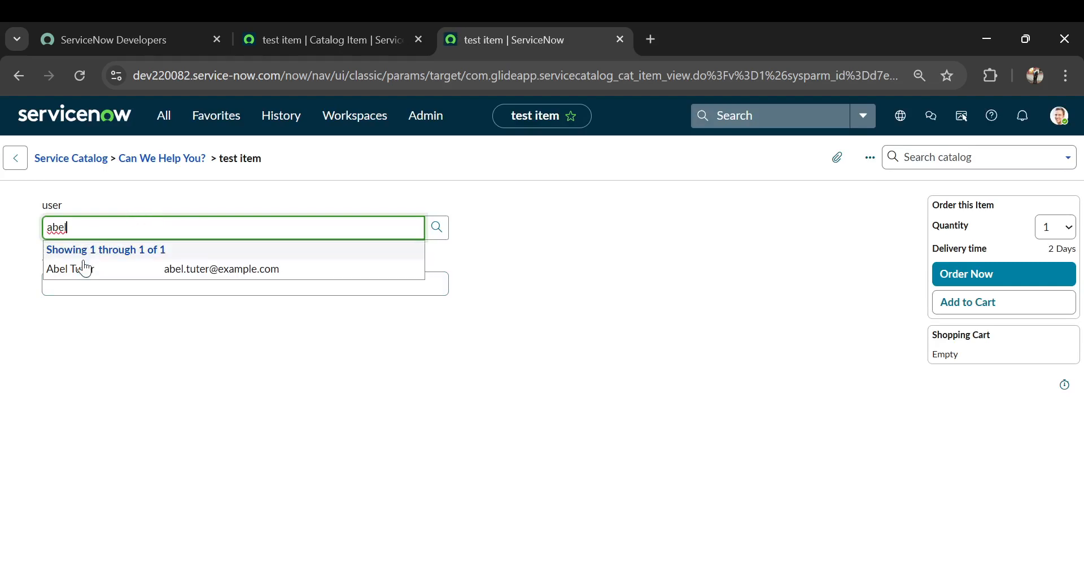
pyautogui.click(85, 266)
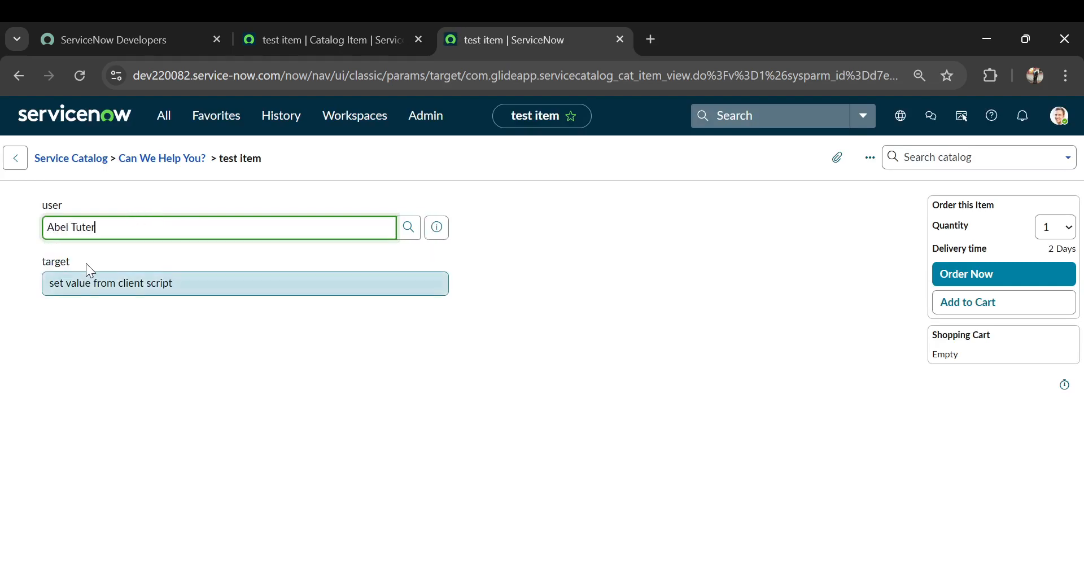
pyautogui.click(293, 281)
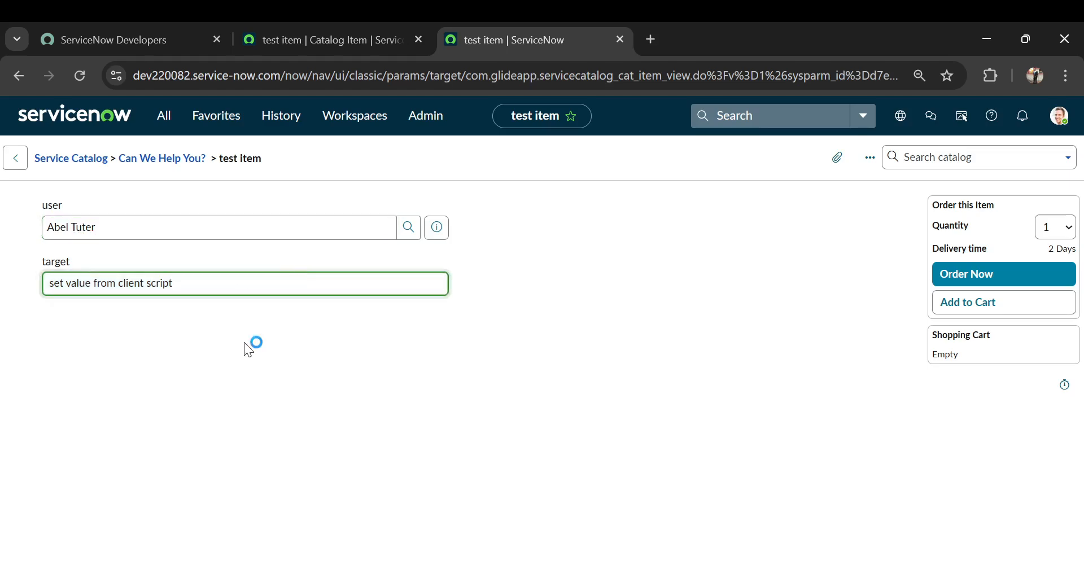
# Set the set target field UI policy's Active value back to true and save the catalog item record.
pyautogui.click(304, 39)
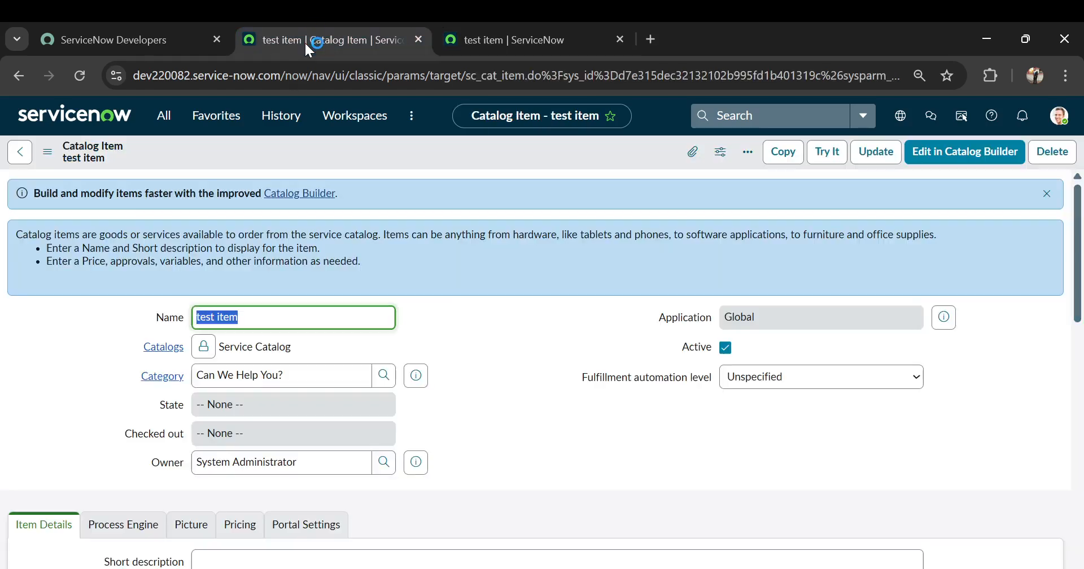
pyautogui.scroll(-10, 527, 274)
pyautogui.scroll(-5, 531, 281)
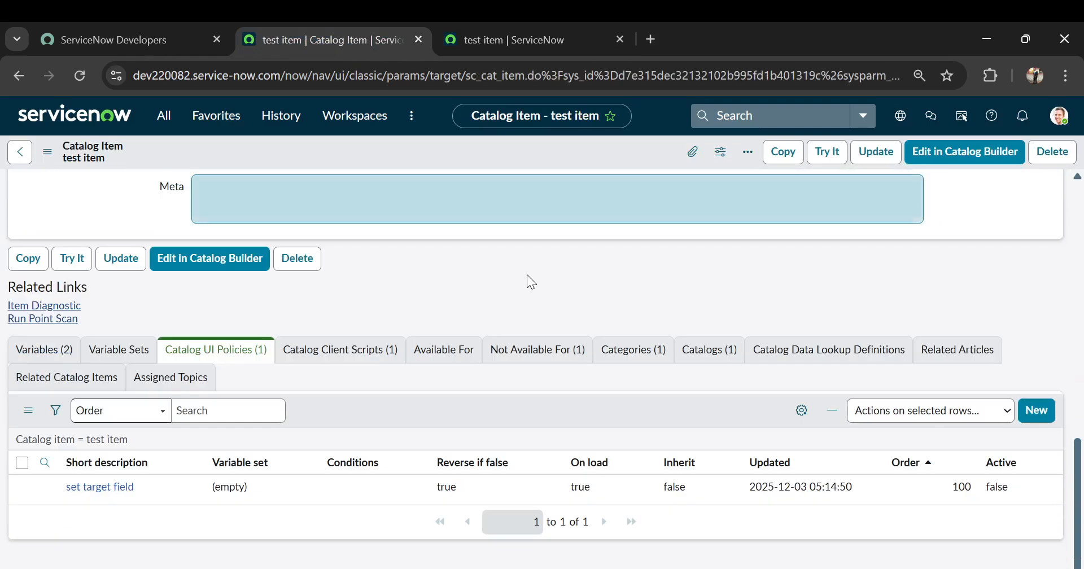
pyautogui.click(1011, 491)
pyautogui.doubleClick(1013, 490)
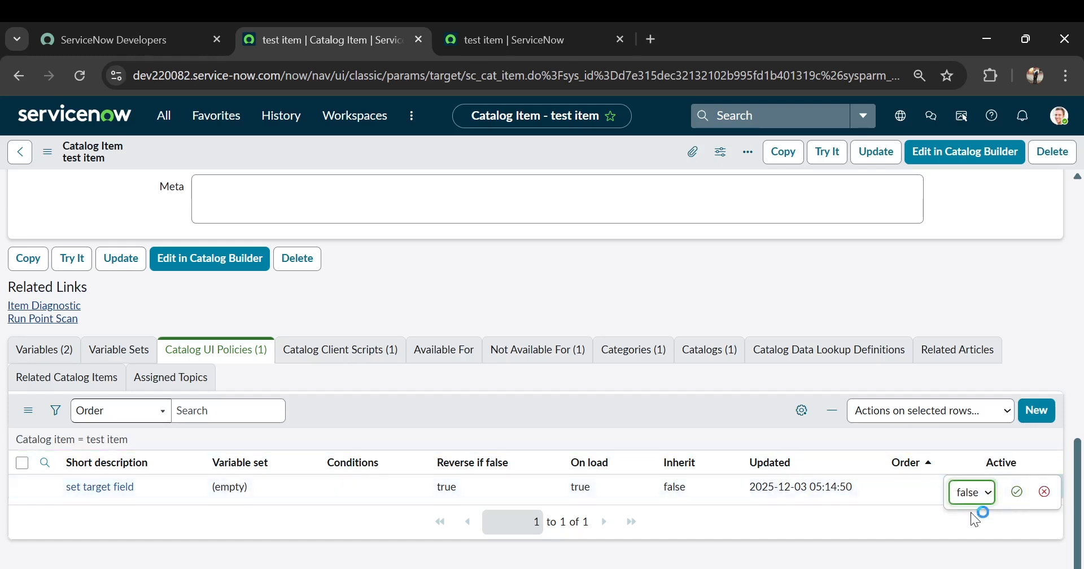
pyautogui.click(1011, 494)
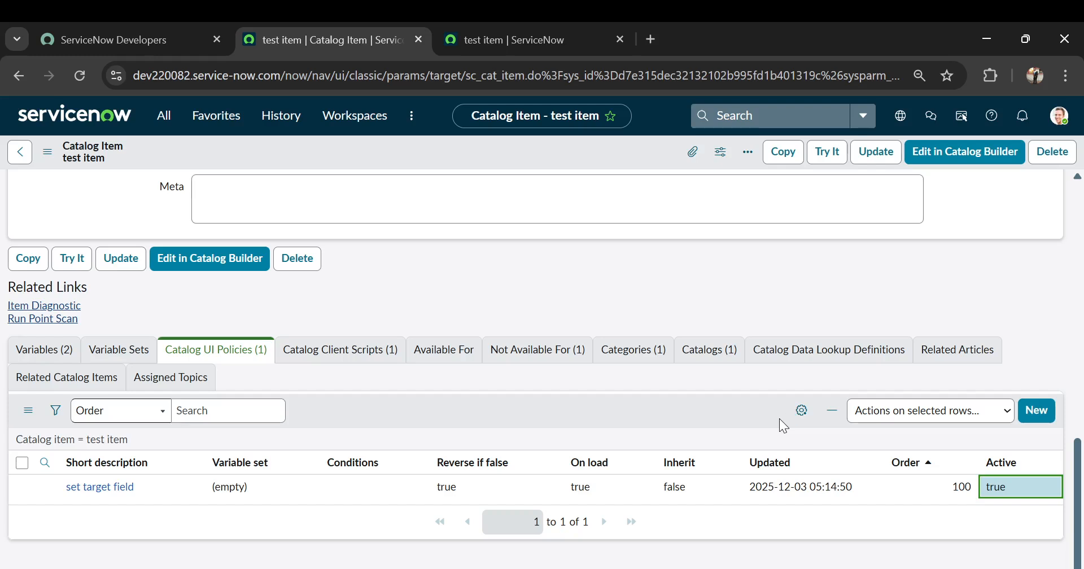
pyautogui.click(47, 154)
pyautogui.click(80, 164)
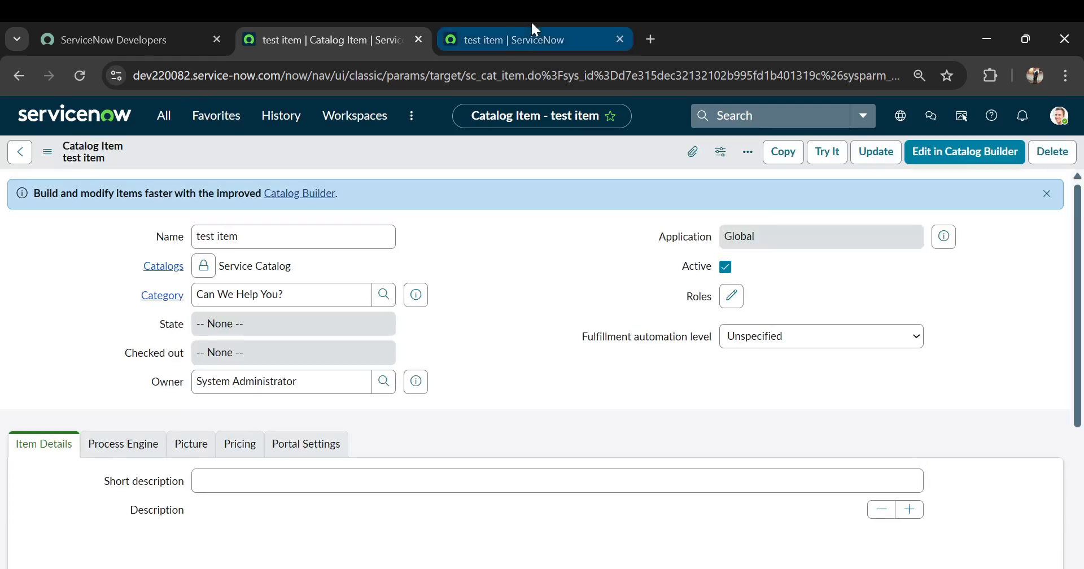
# Review the user and target values on the test item's order form in the other browser tab.
pyautogui.click(524, 38)
pyautogui.moveTo(183, 283); pyautogui.dragTo(44, 278)
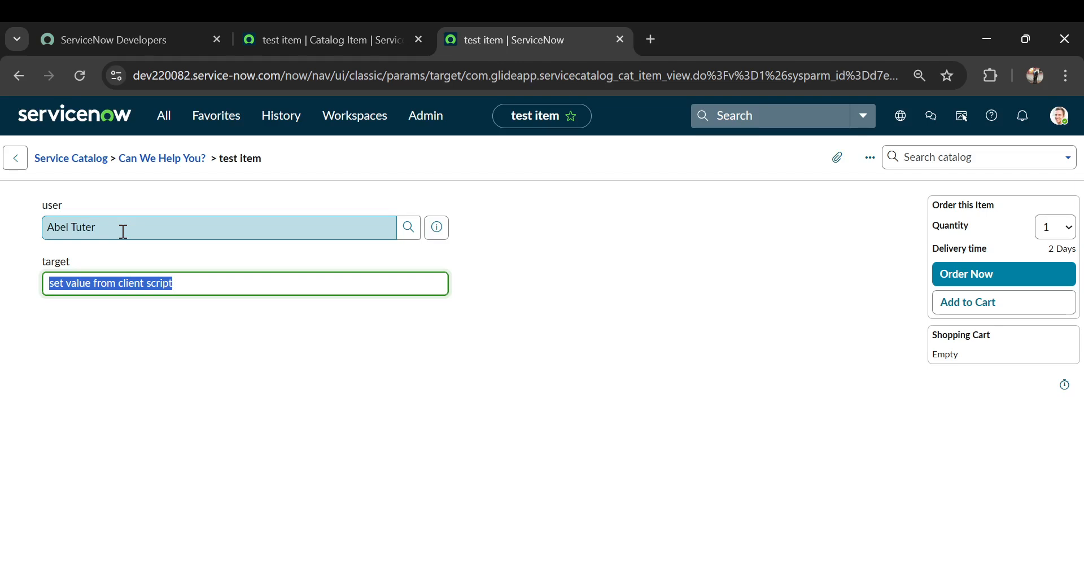
pyautogui.click(30, 229)
pyautogui.moveTo(70, 206); pyautogui.dragTo(27, 209)
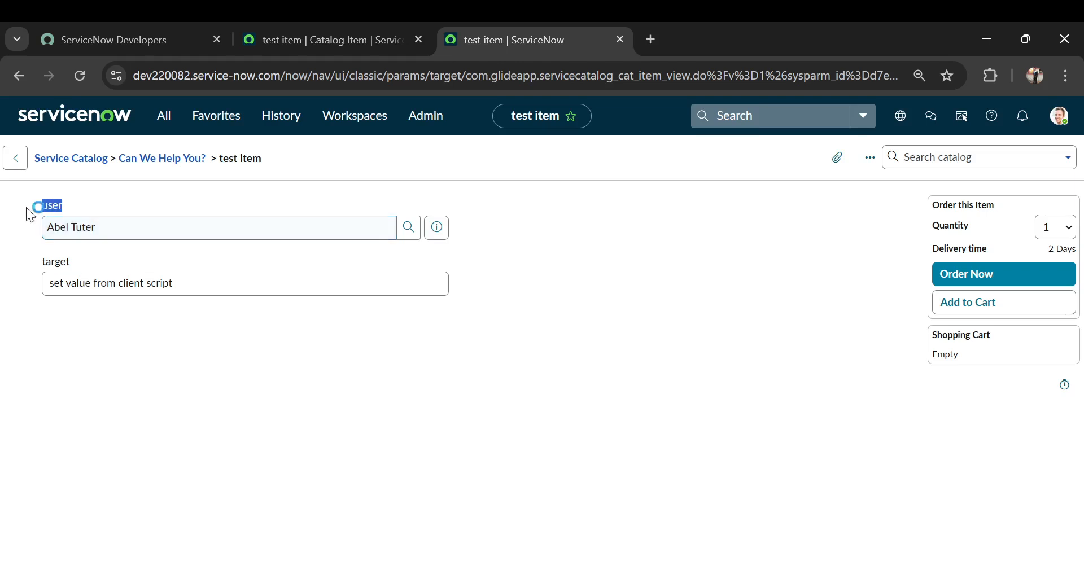
pyautogui.moveTo(176, 283); pyautogui.dragTo(36, 277)
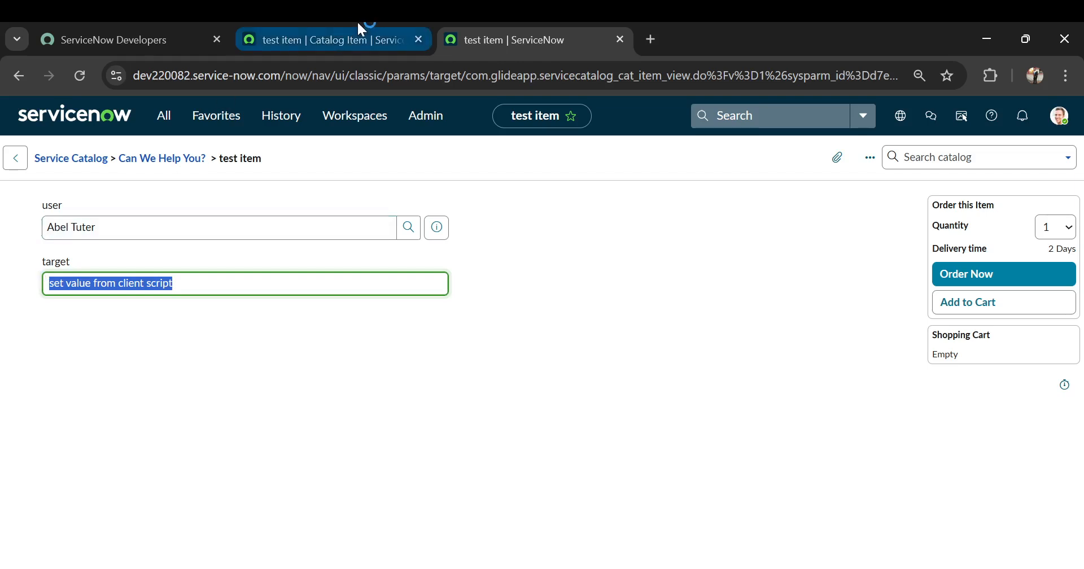
# Open the test item's target variable from its catalog item record and set its auto-populate dependent question to user.
pyautogui.click(357, 44)
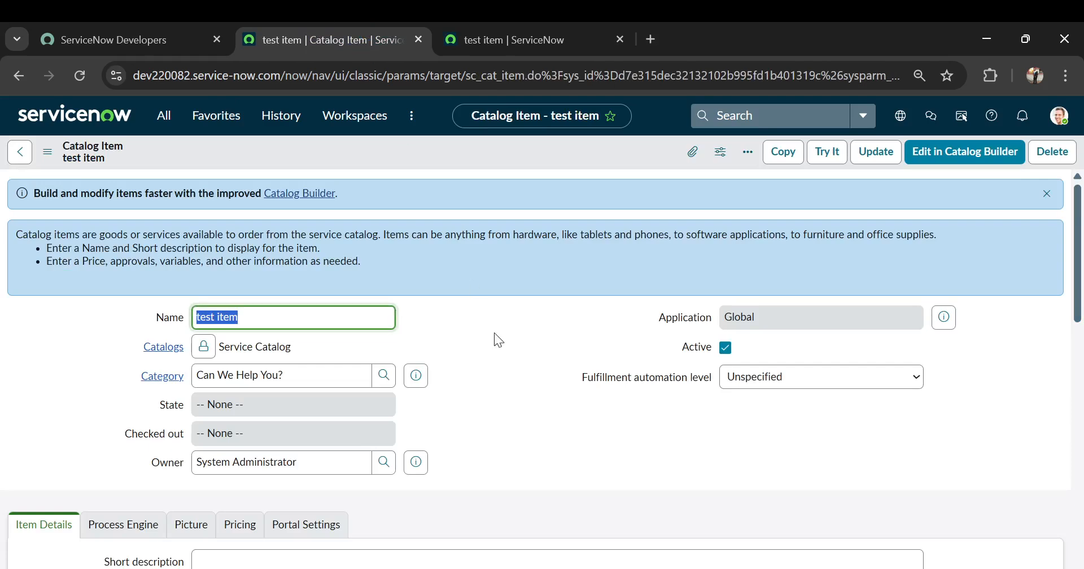
pyautogui.scroll(-15, 494, 333)
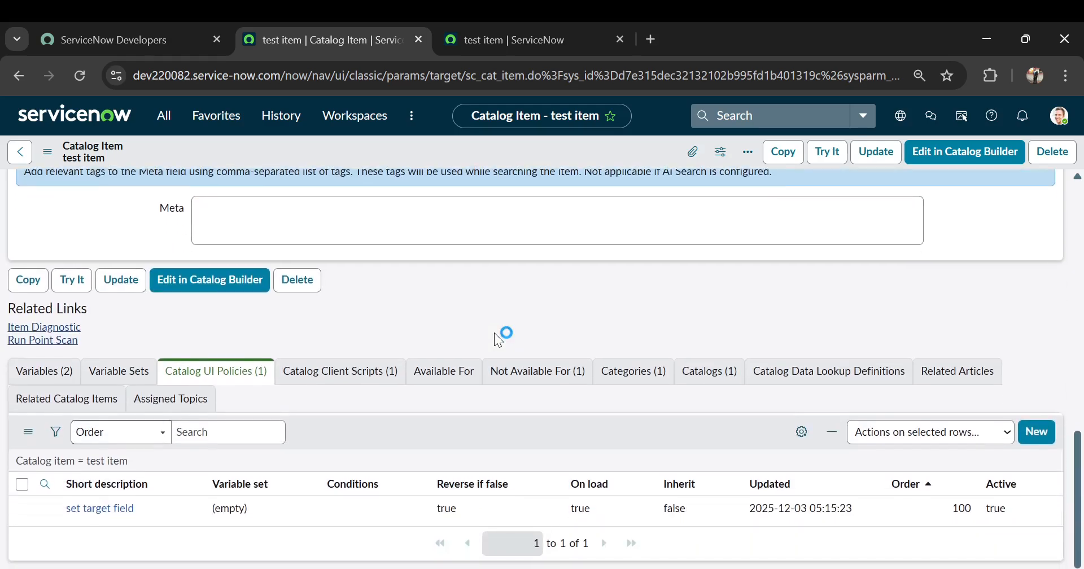
pyautogui.scroll(1, 494, 333)
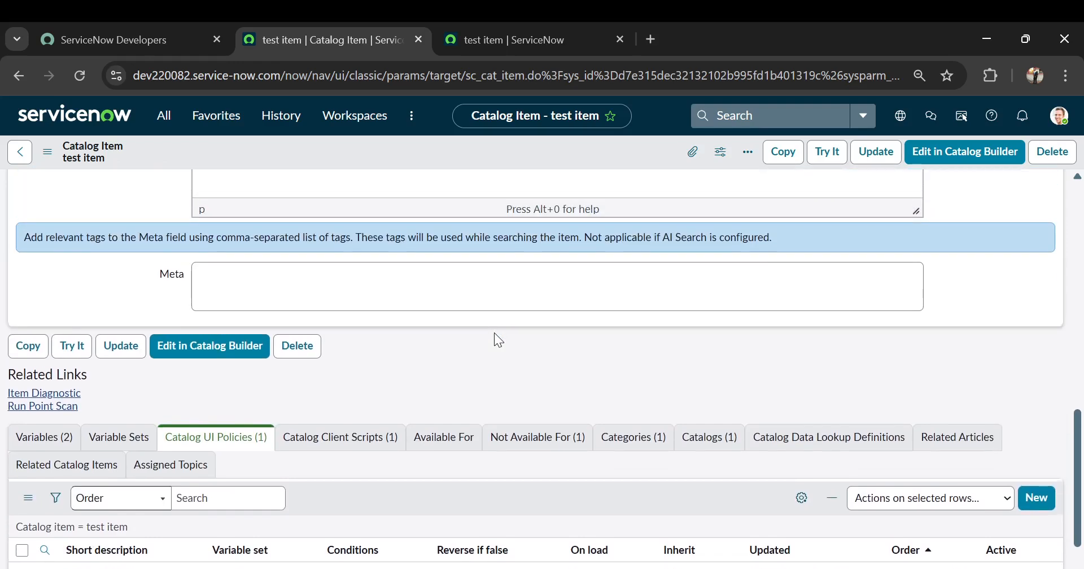
pyautogui.scroll(-2, 493, 333)
pyautogui.click(54, 351)
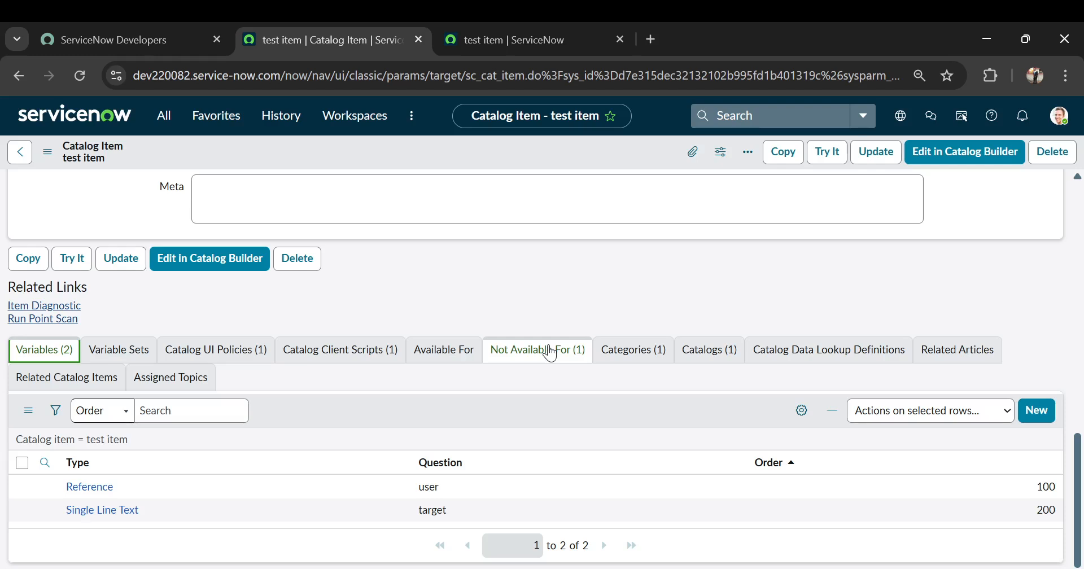
pyautogui.click(100, 510)
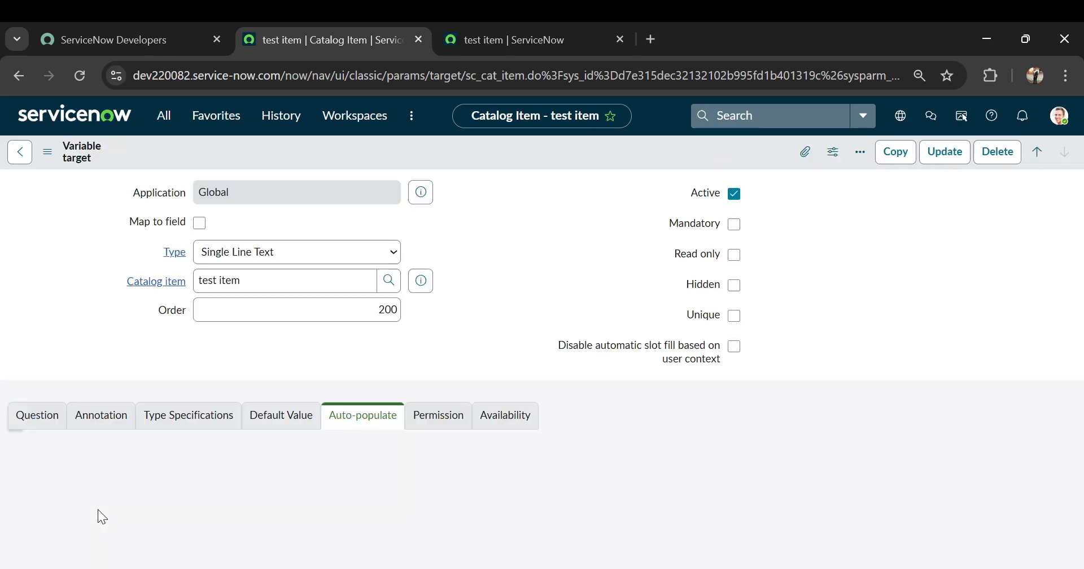
pyautogui.scroll(-1, 526, 299)
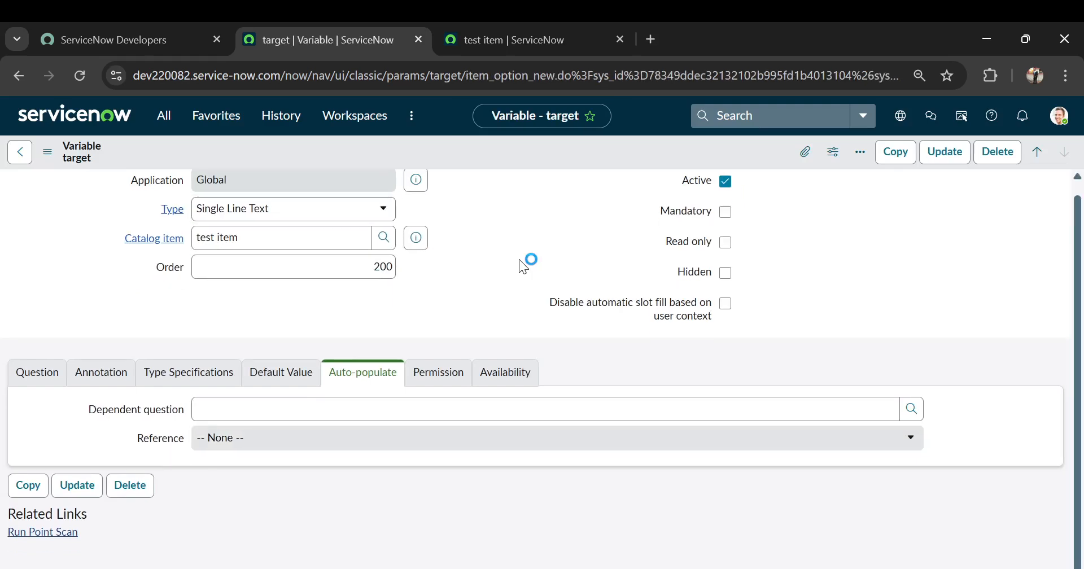
pyautogui.click(359, 409)
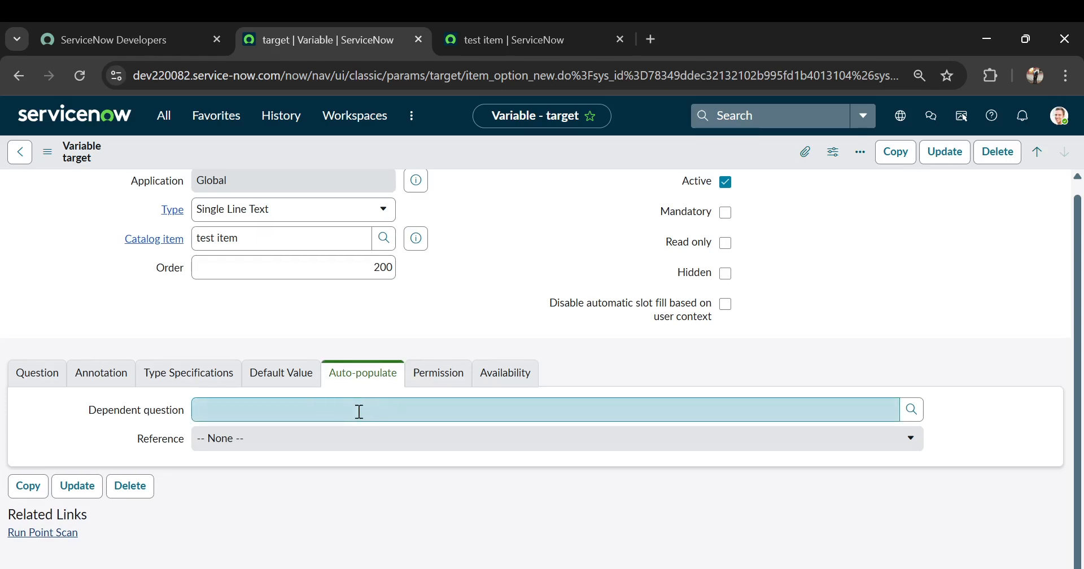
pyautogui.click(359, 411)
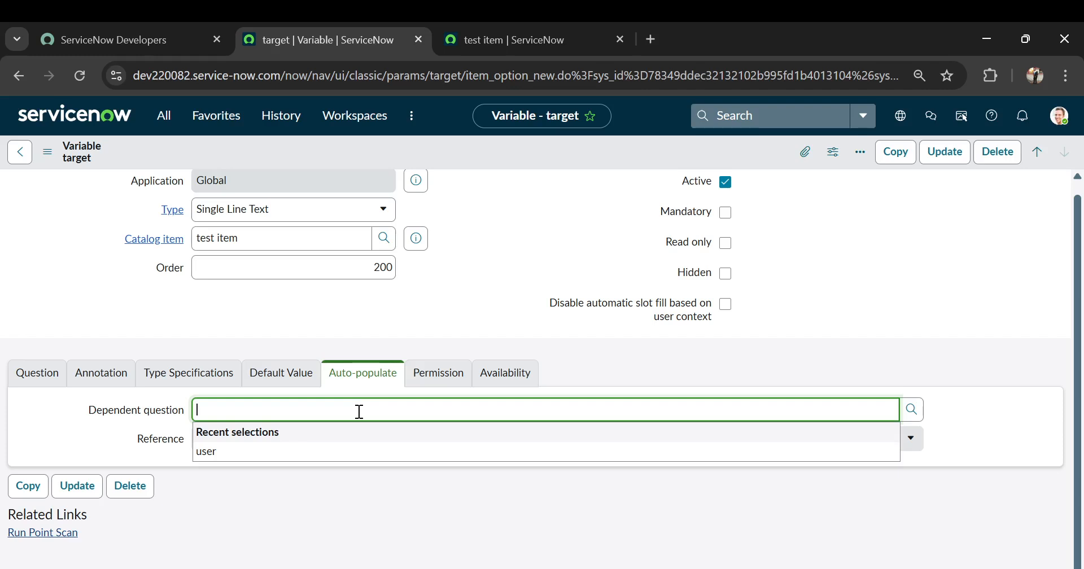
pyautogui.click(226, 458)
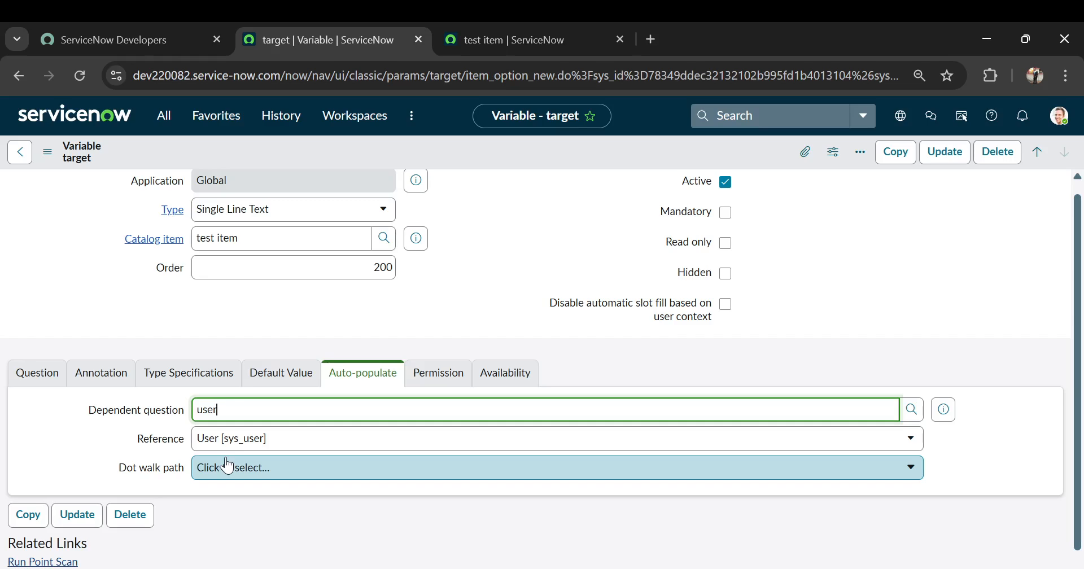
# Set the target variable's dot walk path to the user's Department Name and save the variable.
pyautogui.click(221, 474)
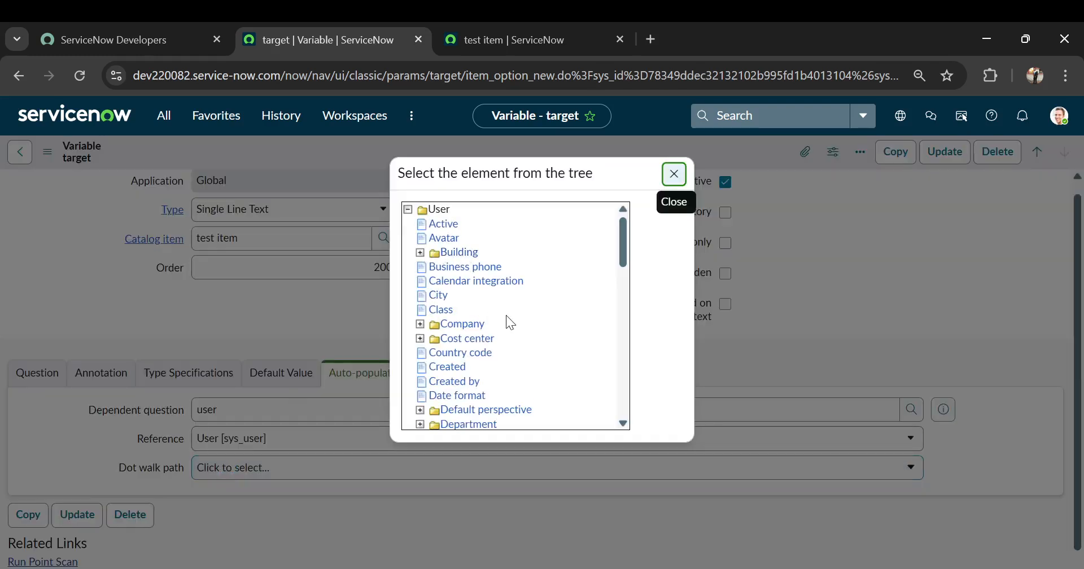
pyautogui.scroll(-1, 510, 321)
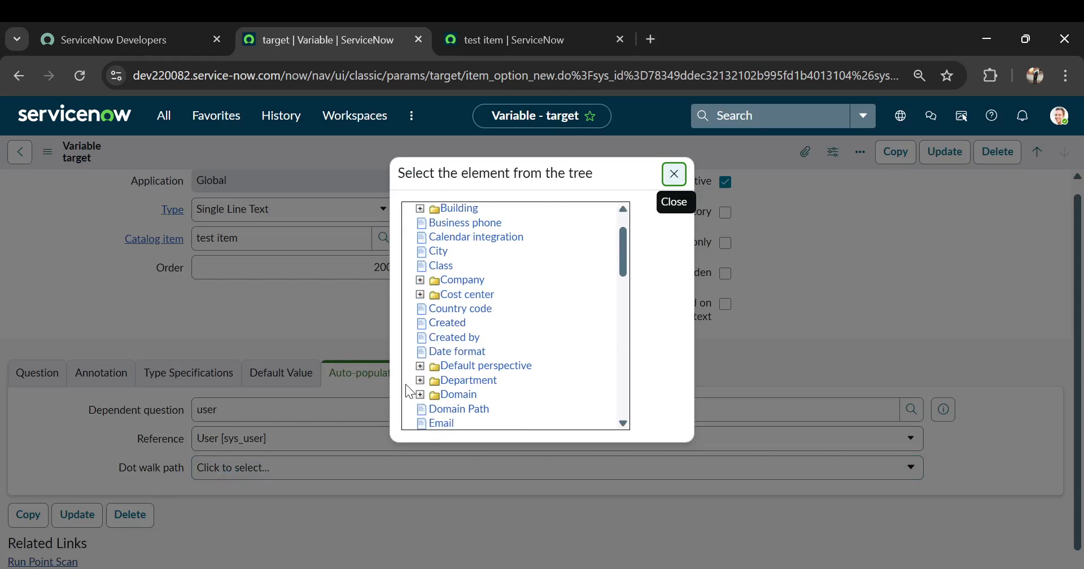
pyautogui.click(420, 381)
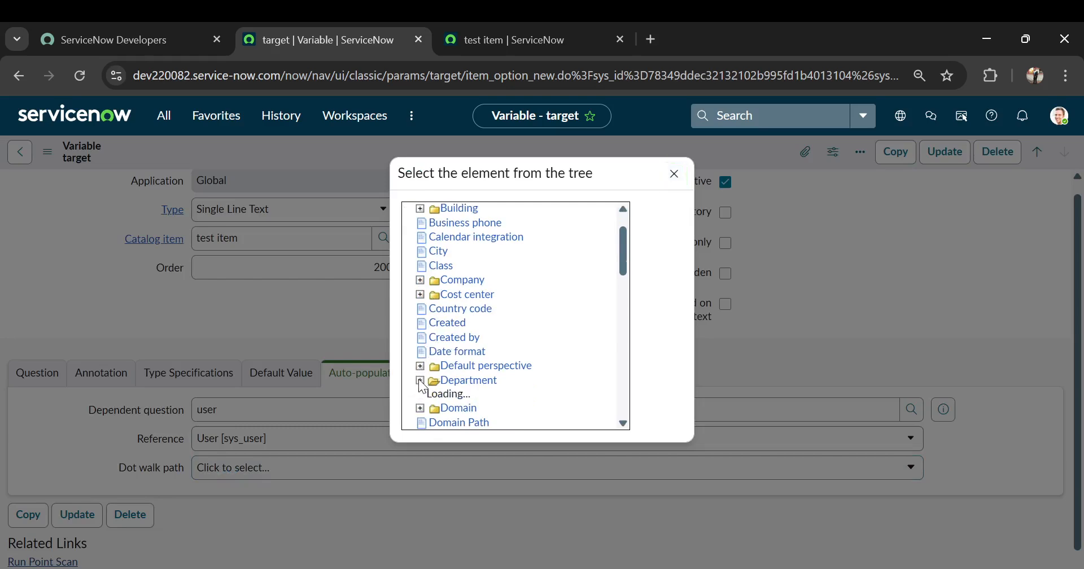
pyautogui.scroll(-5, 561, 324)
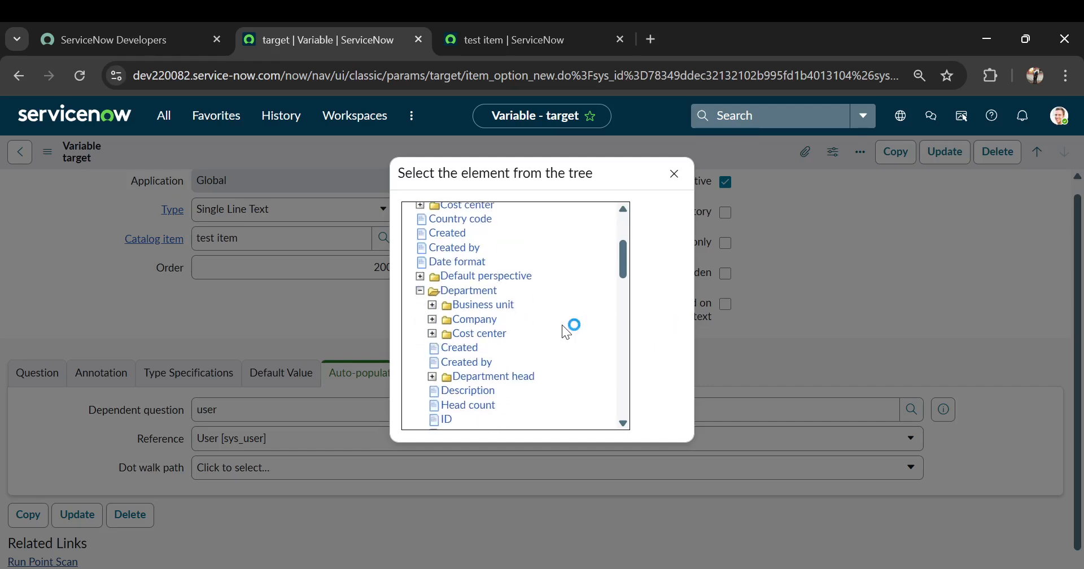
pyautogui.click(457, 333)
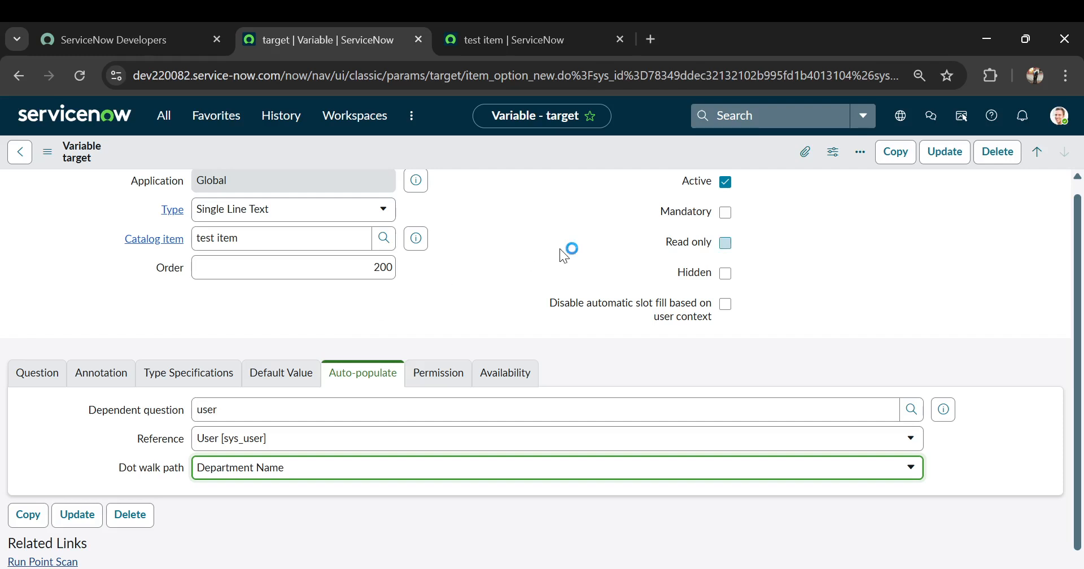
pyautogui.click(941, 161)
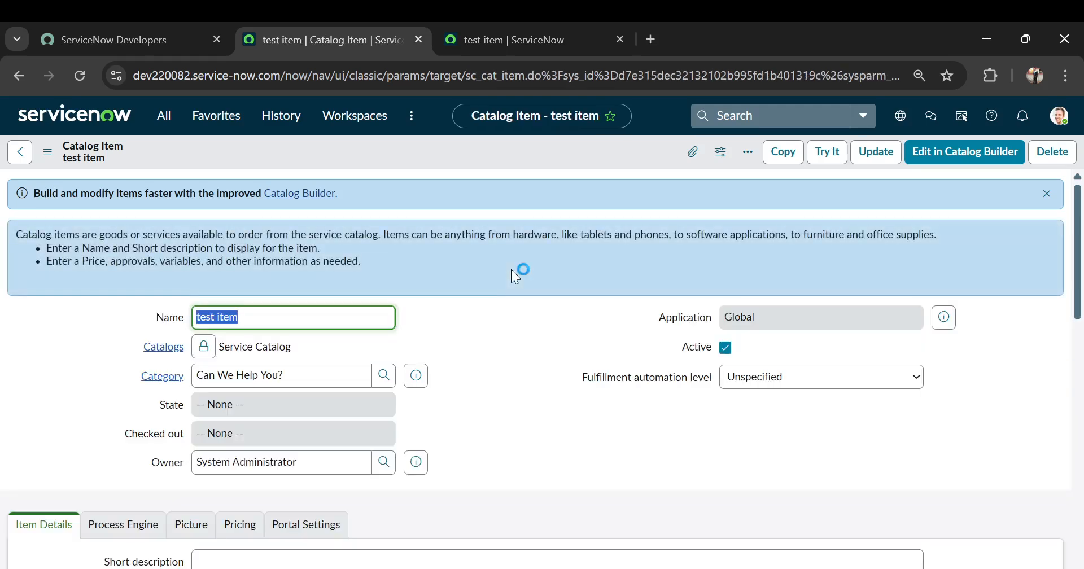
# Reload the test item's order form in the other browser tab and choose a person as user to check the auto-populated target field.
pyautogui.click(475, 39)
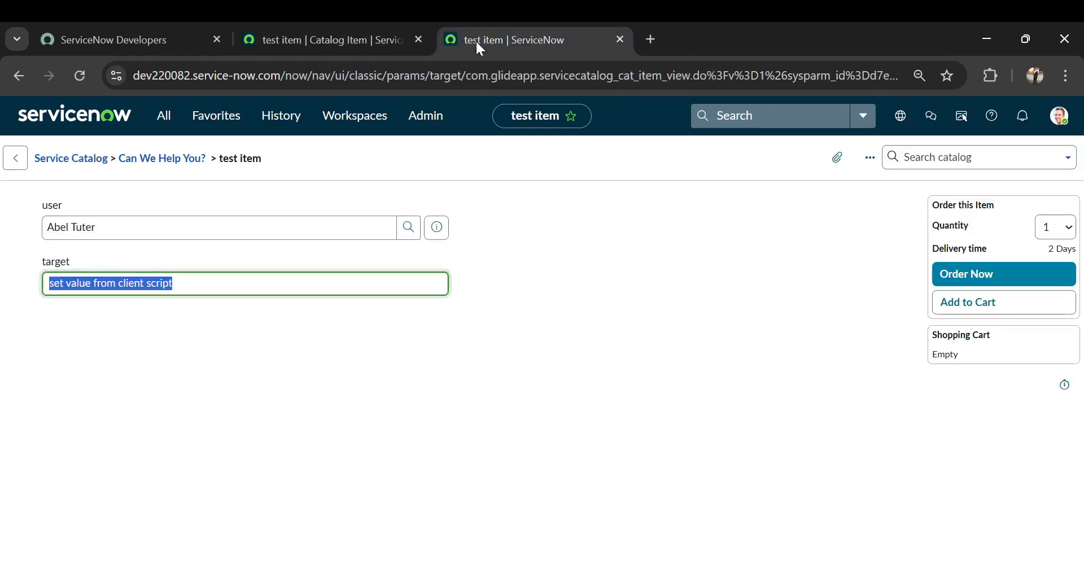
pyautogui.click(471, 76)
pyautogui.press('Return')
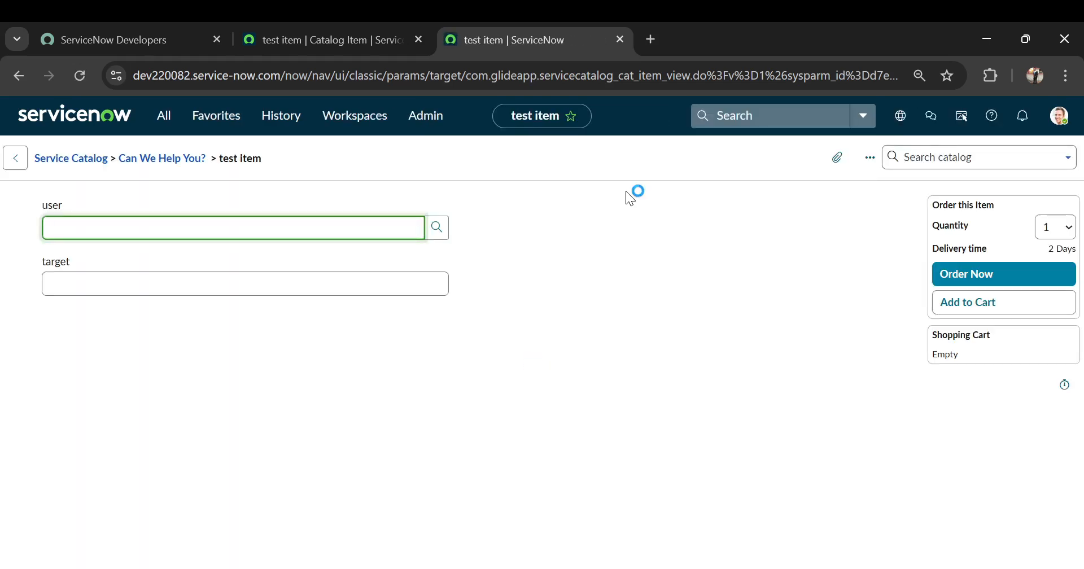
pyautogui.write('abel')
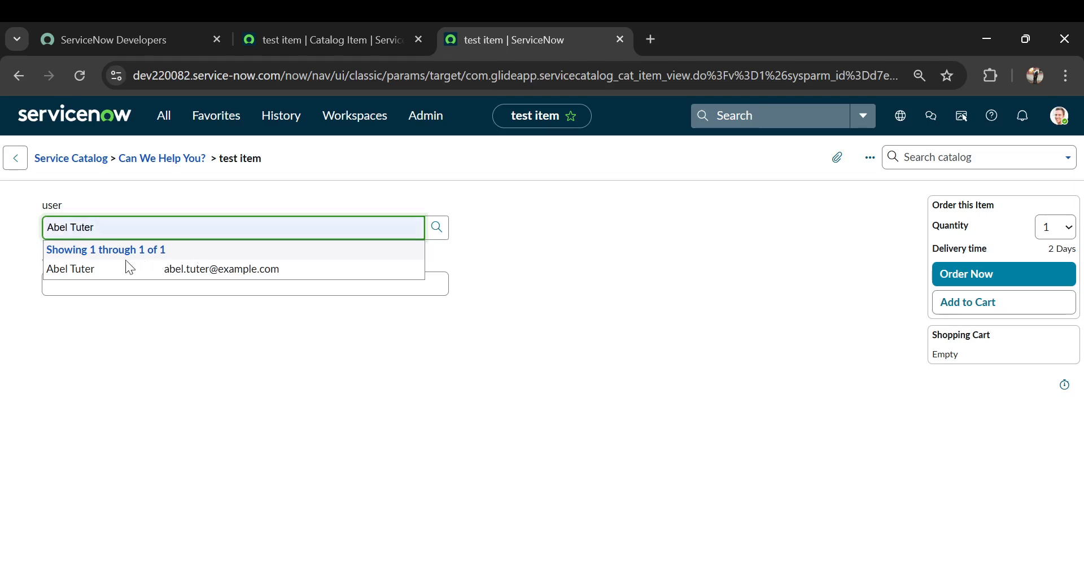
pyautogui.click(109, 277)
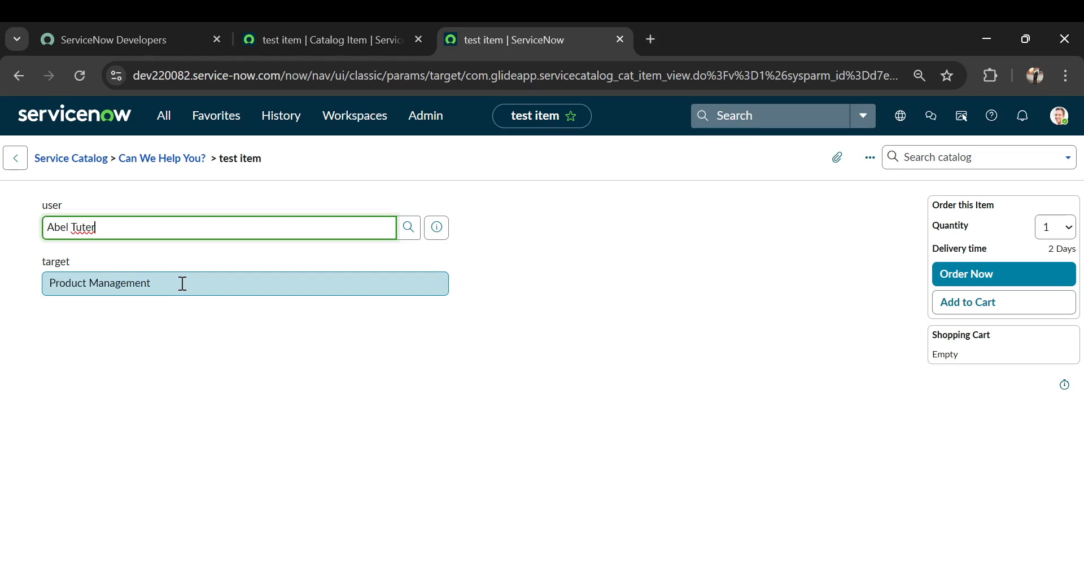
# Create a new catalog data lookup definition for the test item and name it set value.
pyautogui.click(283, 45)
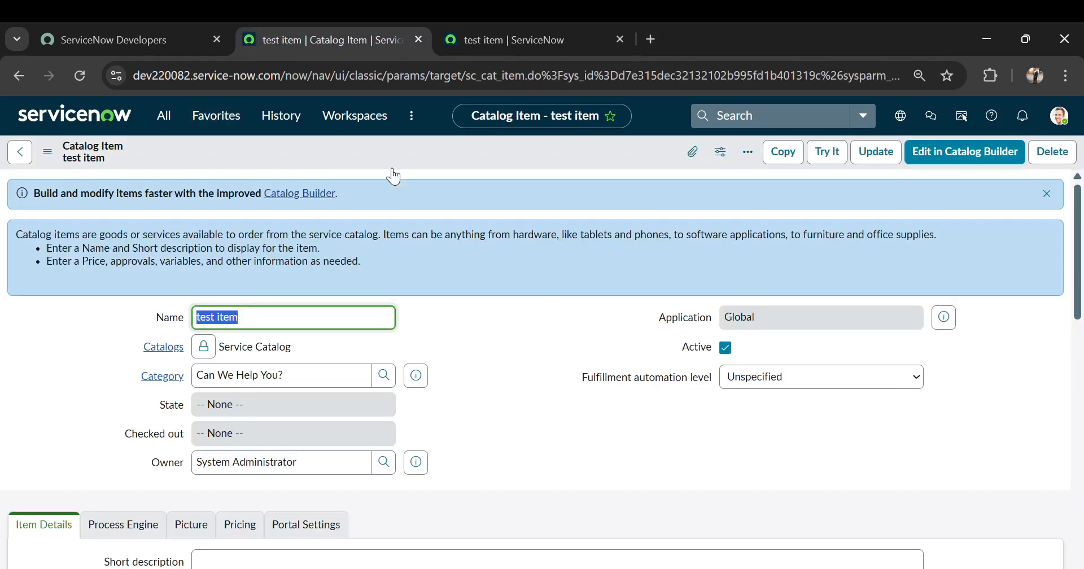
pyautogui.scroll(-10, 537, 361)
pyautogui.scroll(-1, 538, 359)
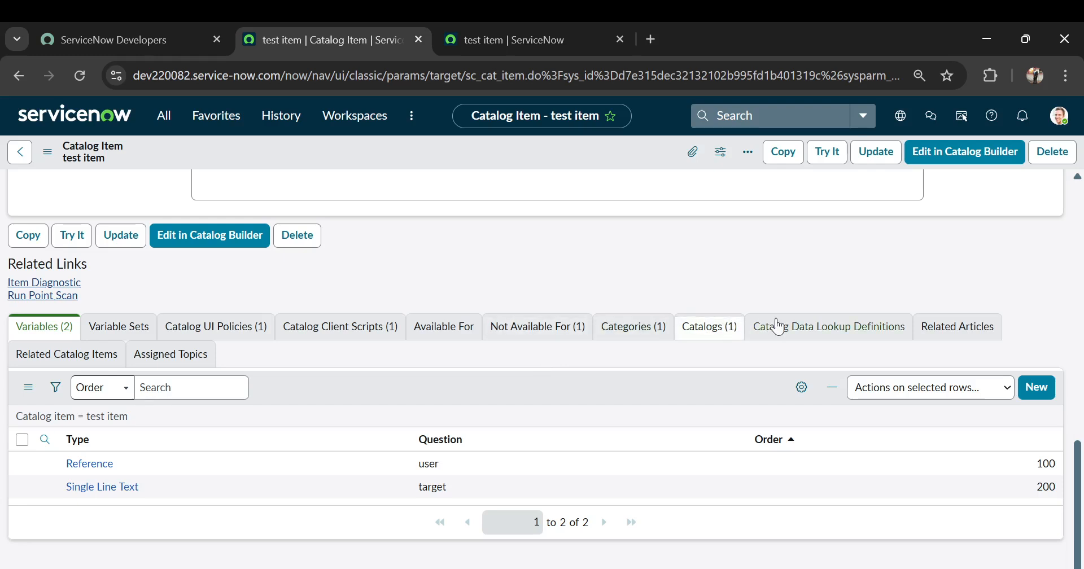
pyautogui.click(790, 333)
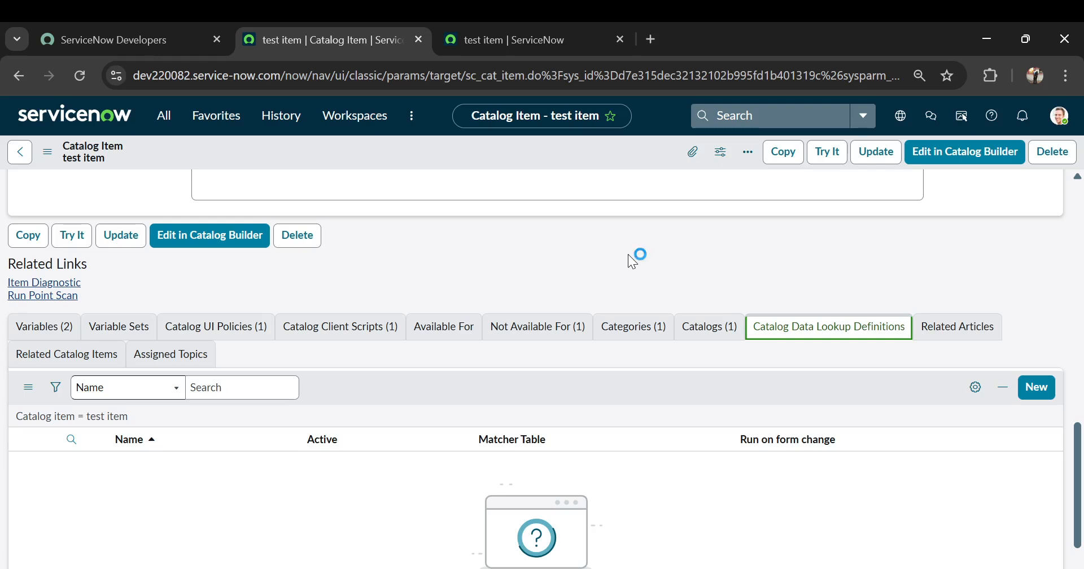
pyautogui.click(1036, 395)
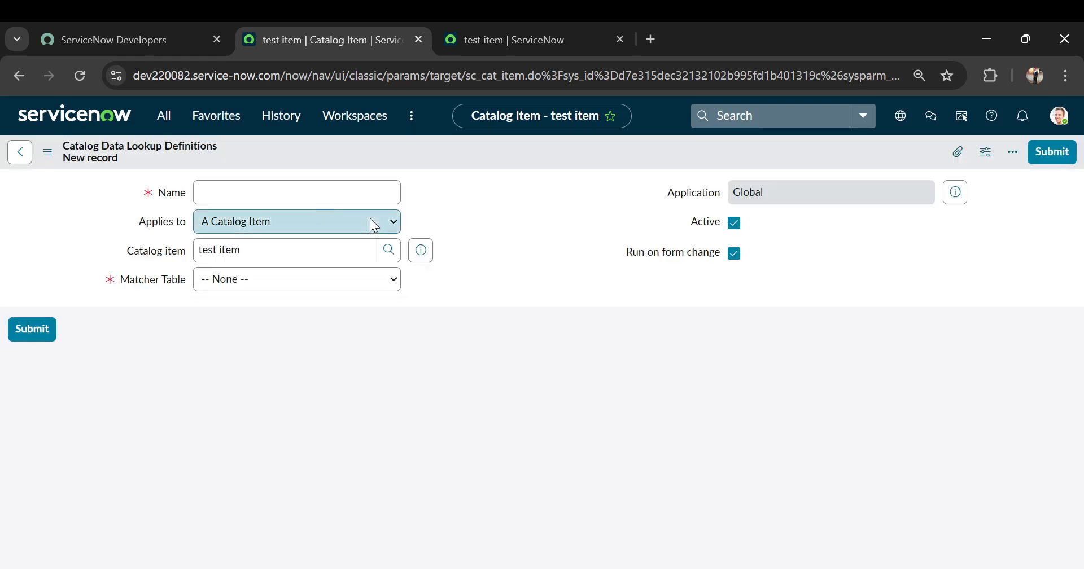
pyautogui.click(252, 191)
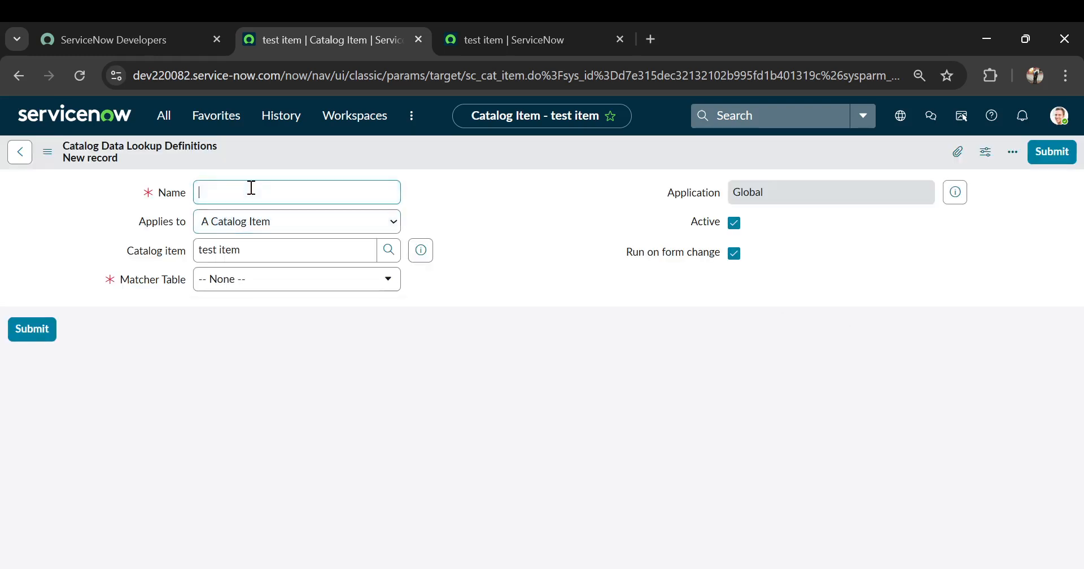
pyautogui.write('set')
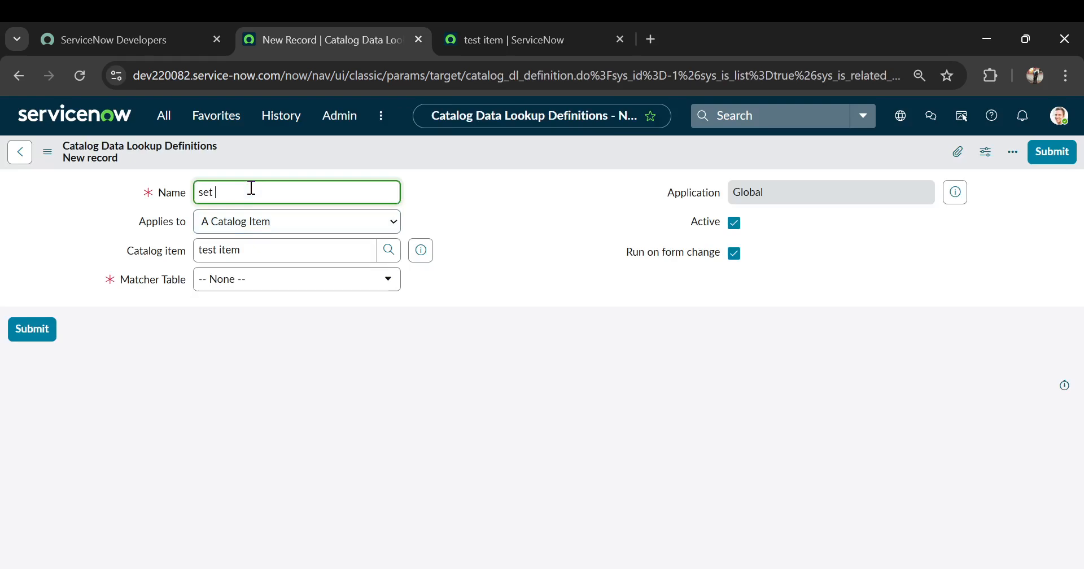
pyautogui.write(' value')
# Set the lookup definition's matcher table to User [sys_user] and save the record, keeping it open.
pyautogui.click(275, 287)
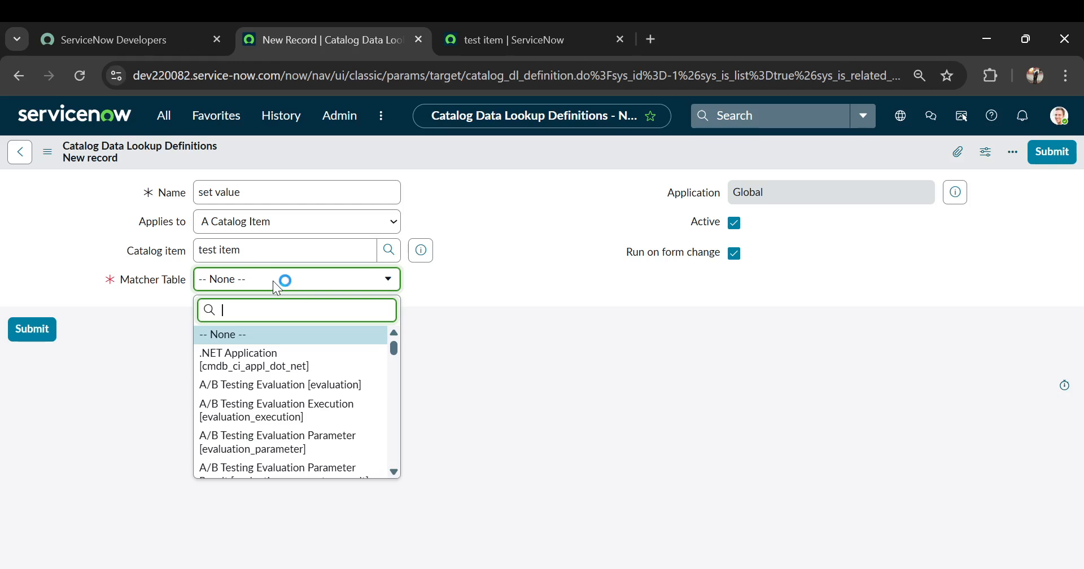
pyautogui.write('sys_')
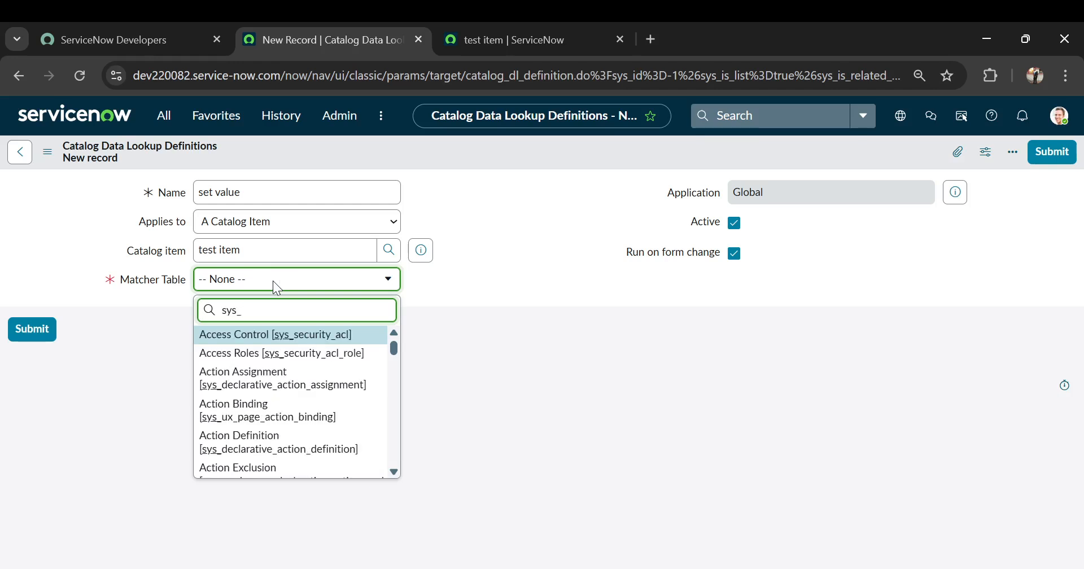
pyautogui.write('user')
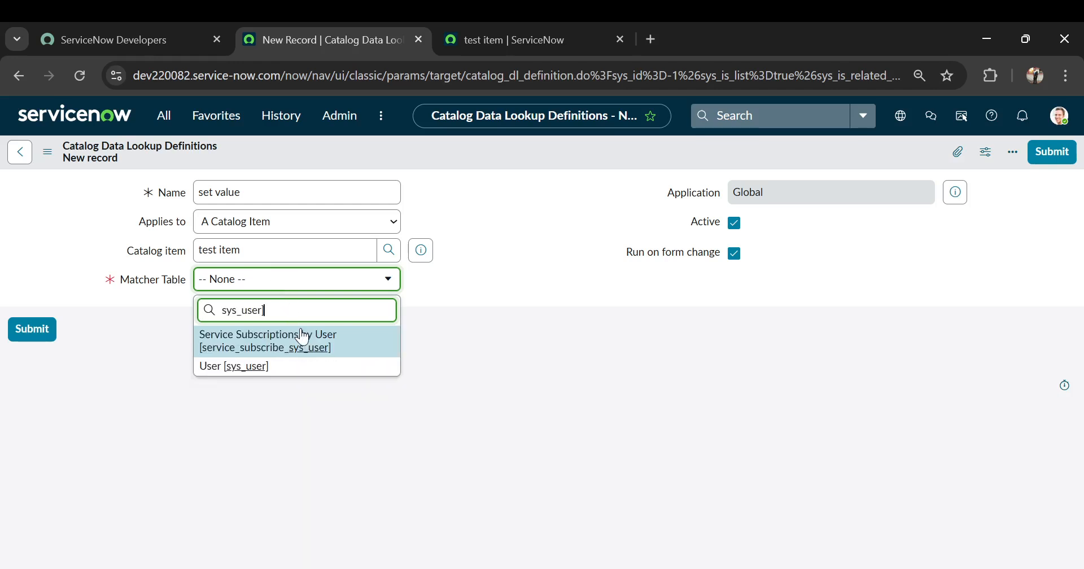
pyautogui.click(272, 367)
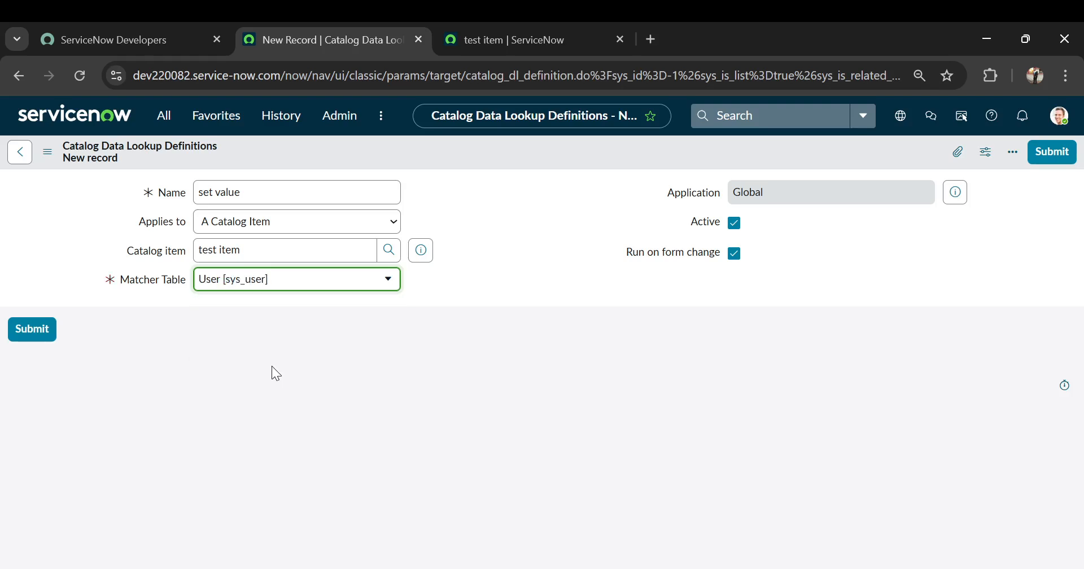
pyautogui.click(32, 330)
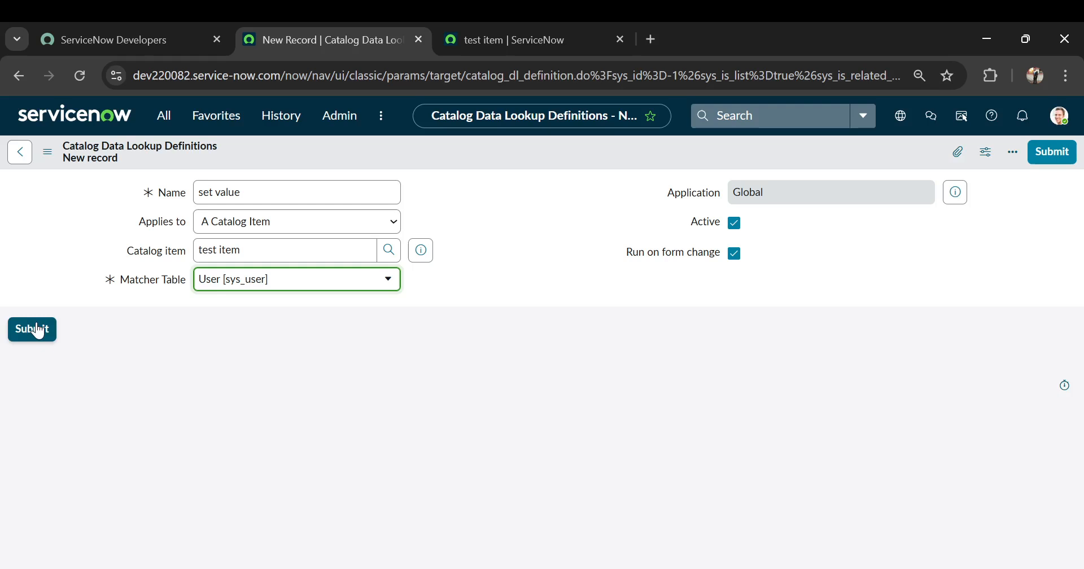
pyautogui.click(48, 155)
pyautogui.click(81, 165)
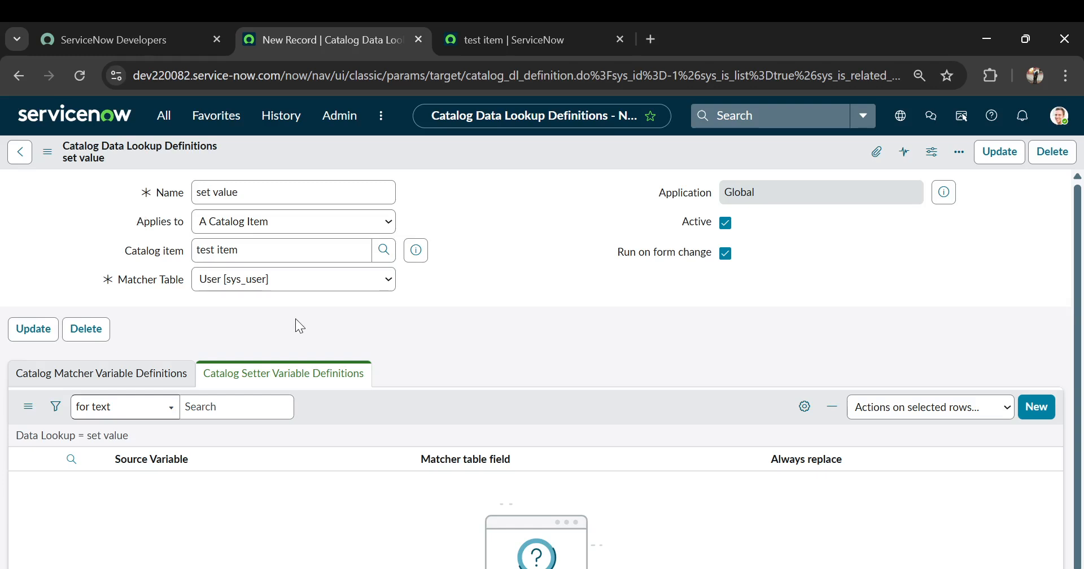
# Add a catalog matcher variable definition that matches the user variable to the Sys ID field, and submit it.
pyautogui.scroll(-1, 296, 319)
pyautogui.click(160, 333)
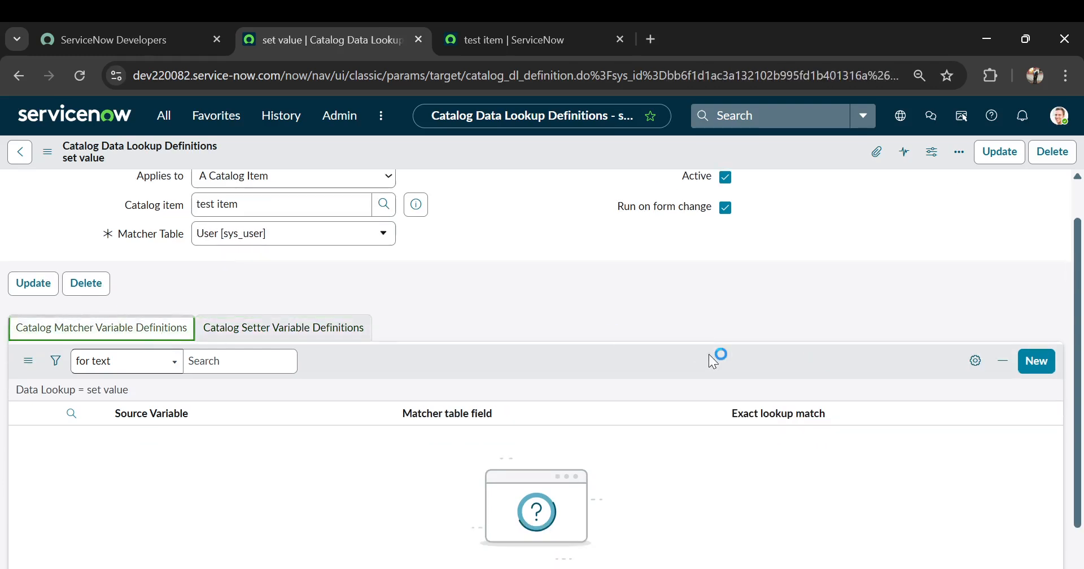
pyautogui.click(1039, 360)
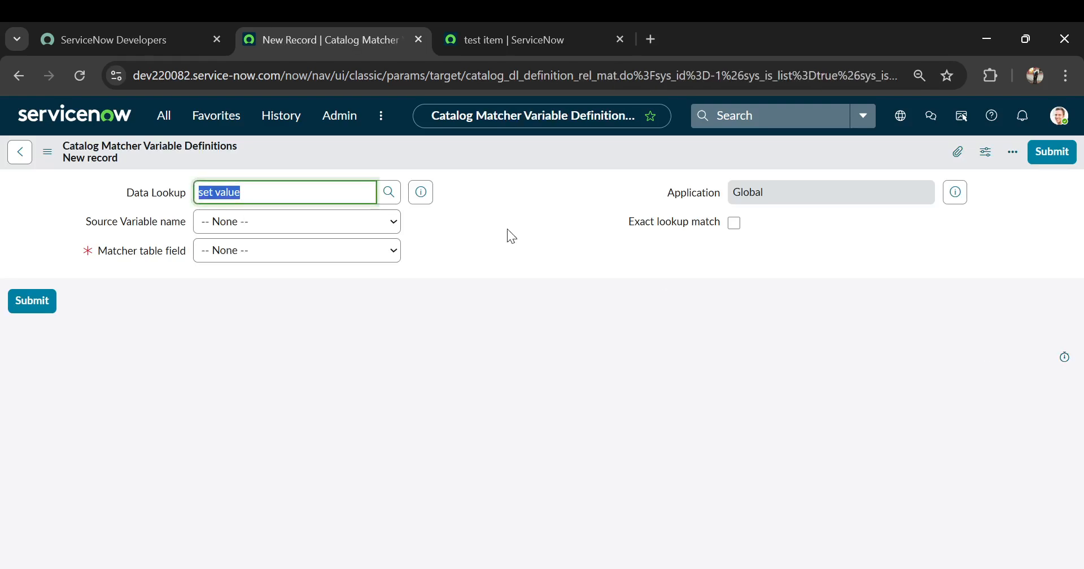
pyautogui.click(390, 222)
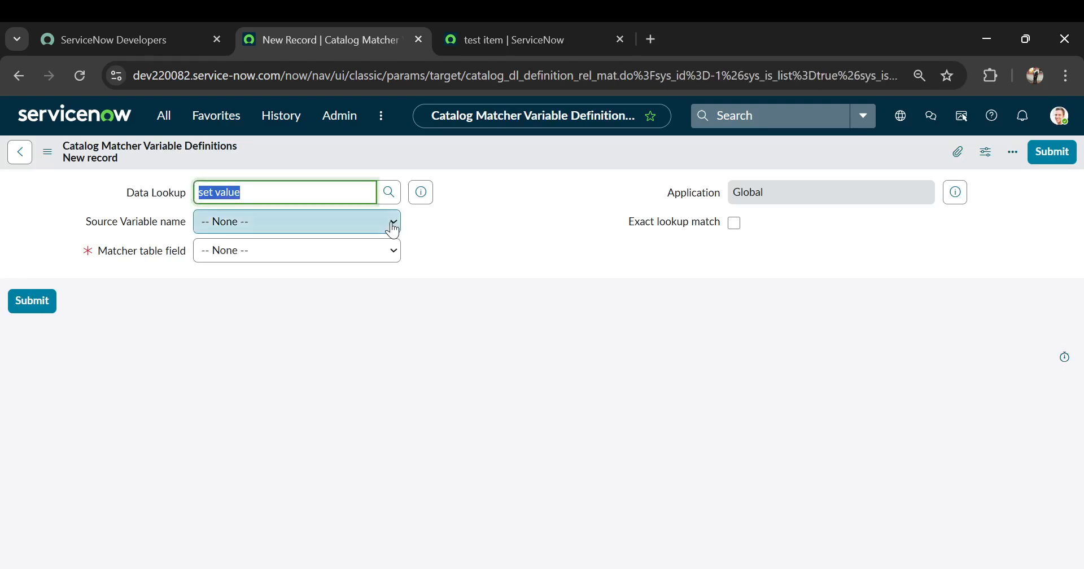
pyautogui.click(286, 263)
pyautogui.click(345, 256)
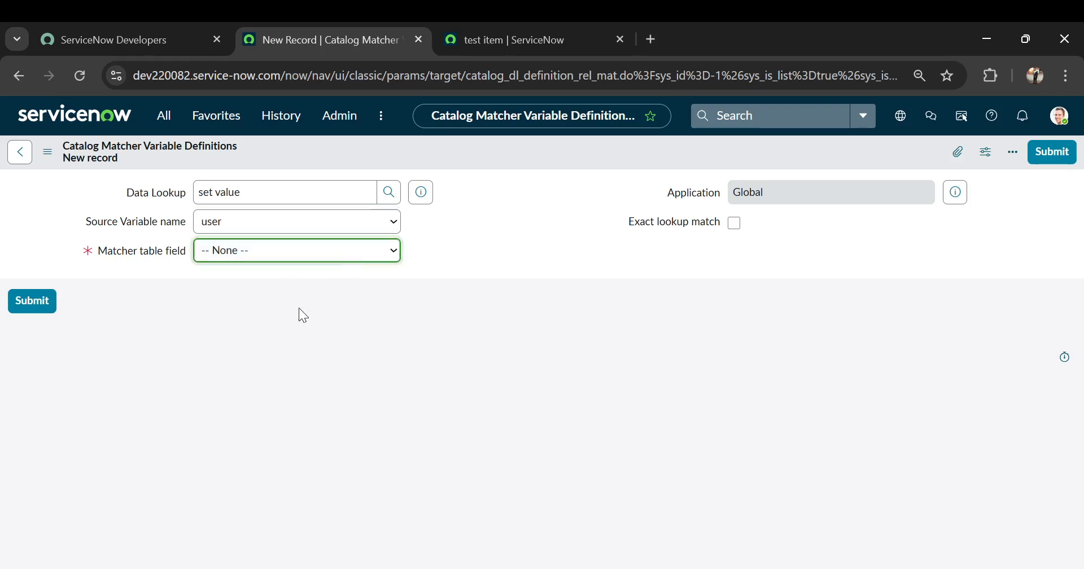
pyautogui.write('sy')
pyautogui.click(382, 301)
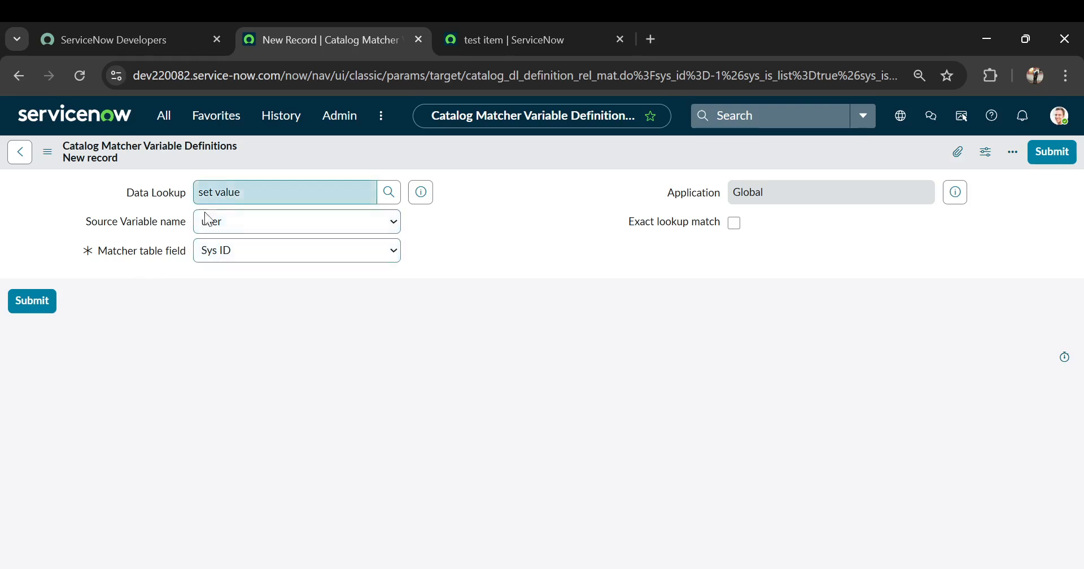
pyautogui.click(31, 301)
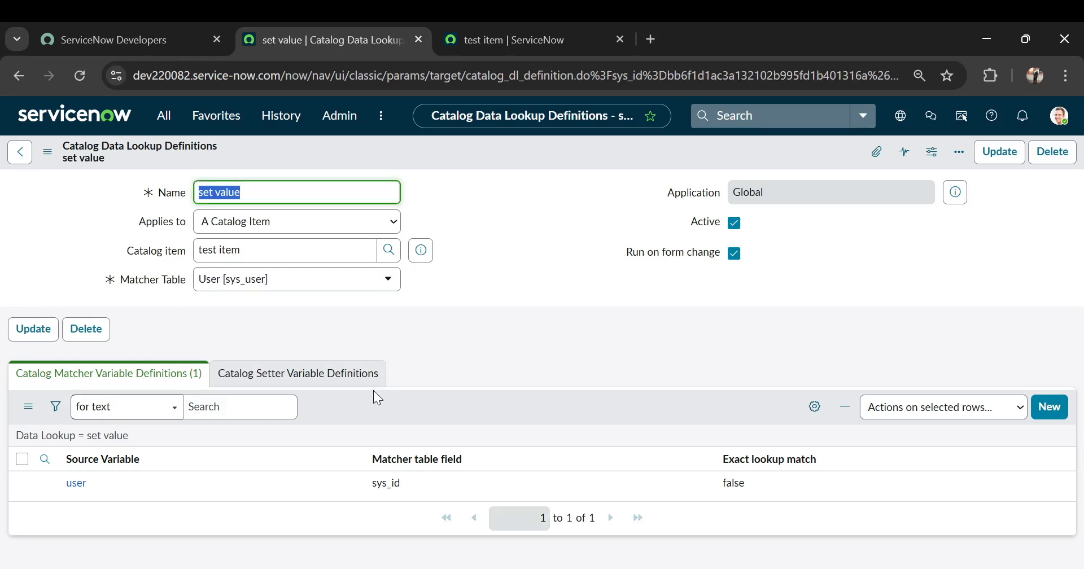
# Add a catalog setter variable definition that fills target from the First name field with Always replace enabled, and submit it.
pyautogui.click(346, 372)
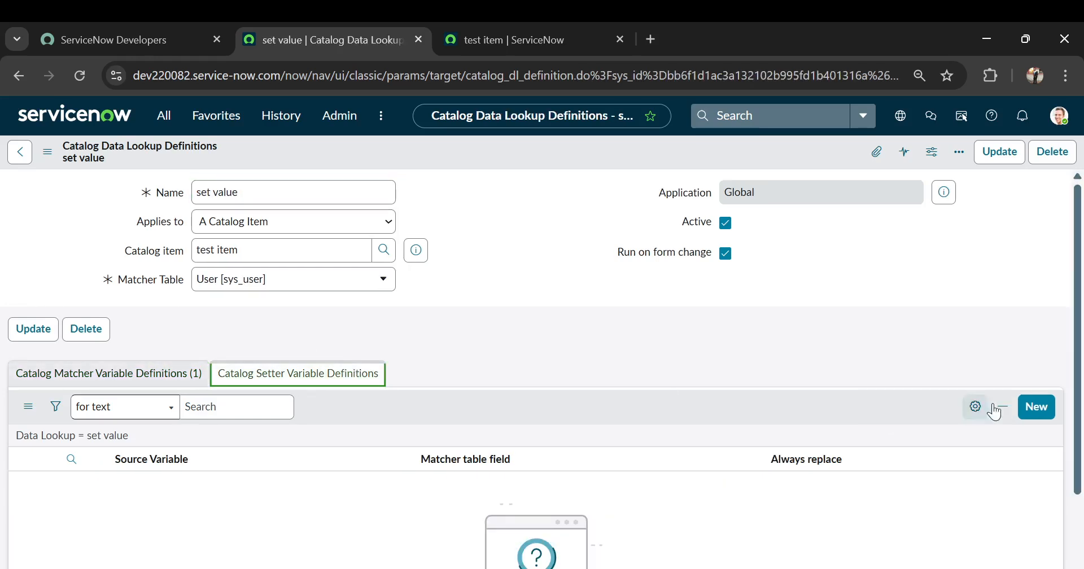
pyautogui.click(1036, 412)
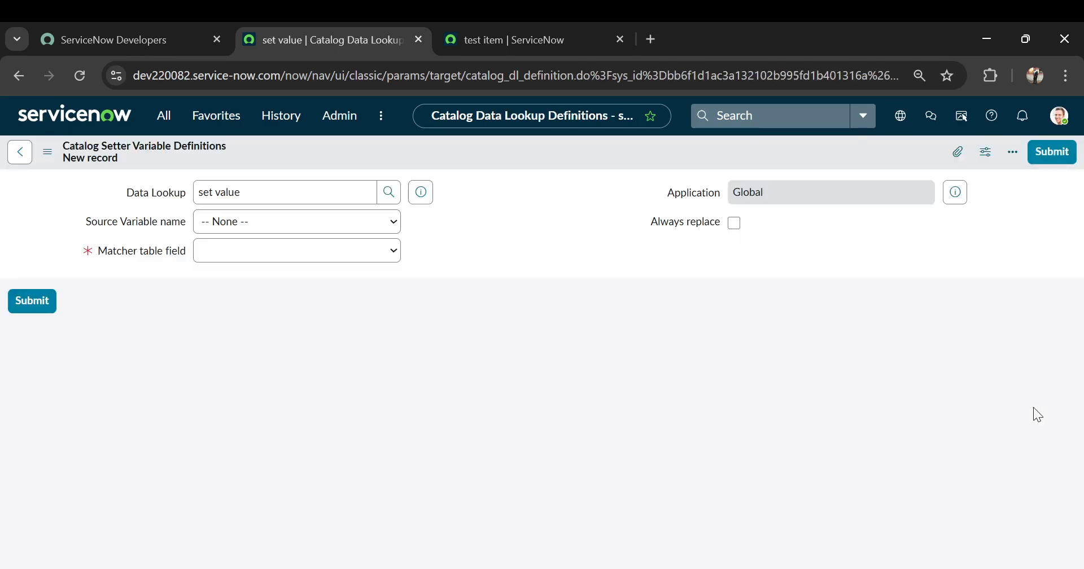
pyautogui.click(312, 234)
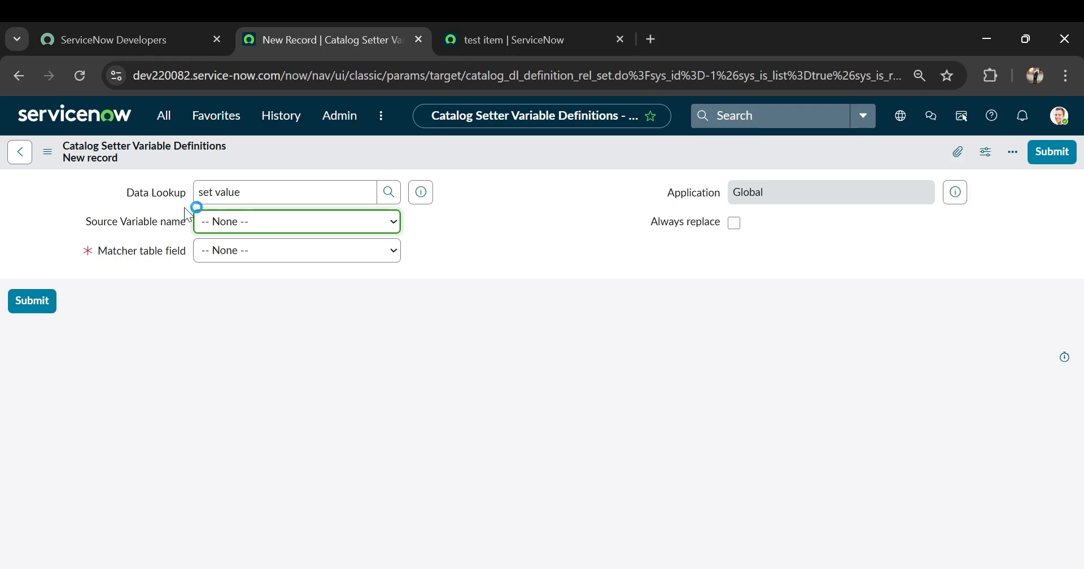
pyautogui.click(256, 253)
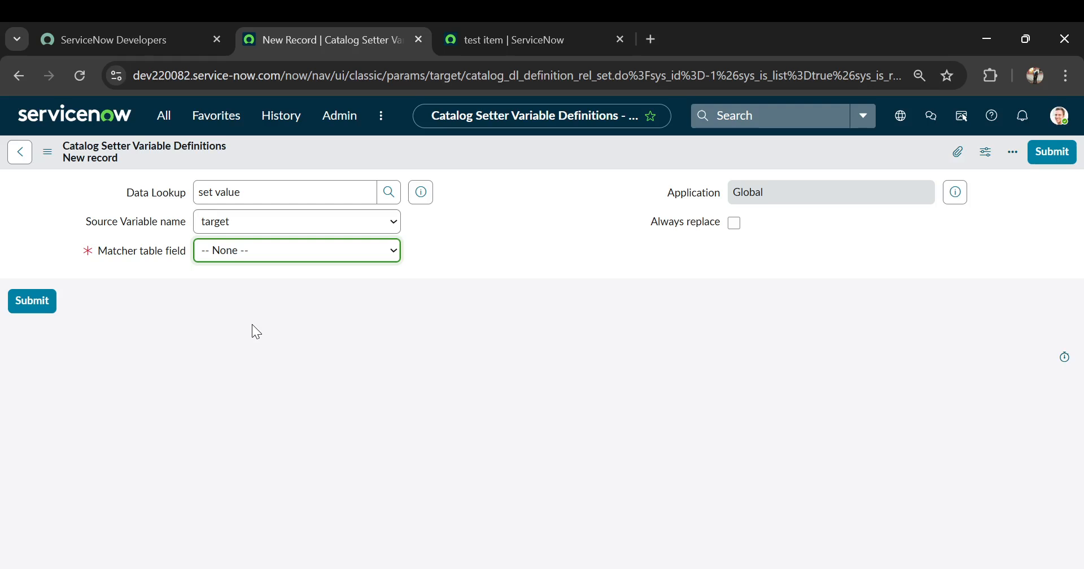
pyautogui.write('fi')
pyautogui.click(734, 223)
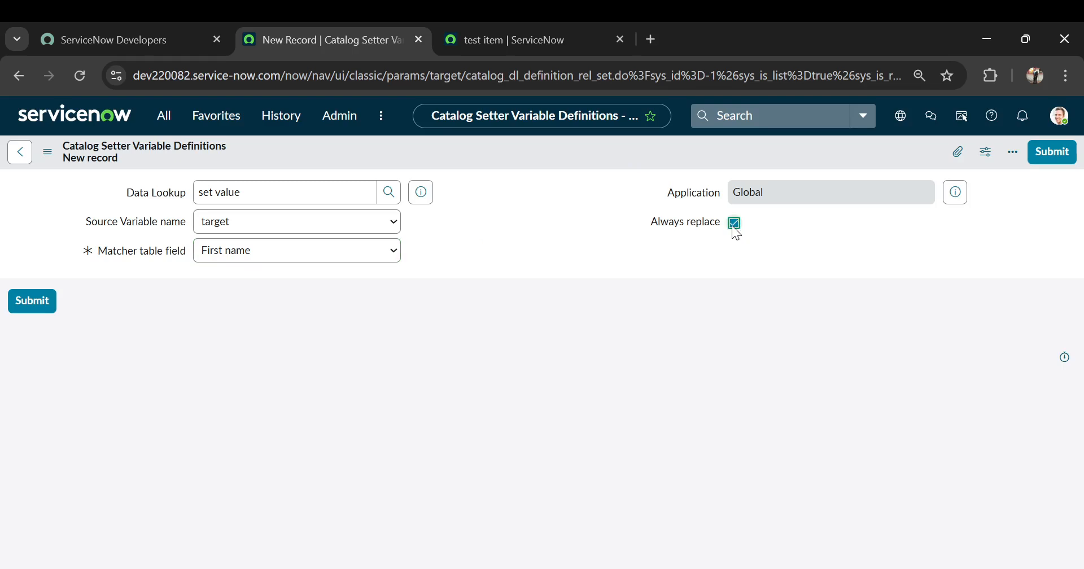
pyautogui.click(36, 305)
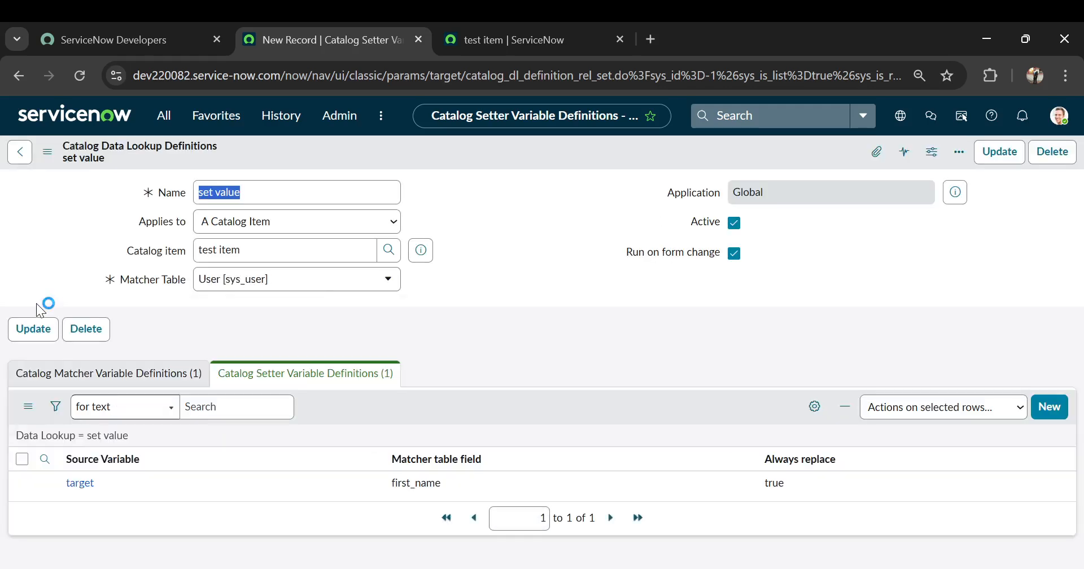
# Reload the test item's order form in the other browser tab and choose a person as user to check the target value.
pyautogui.click(477, 41)
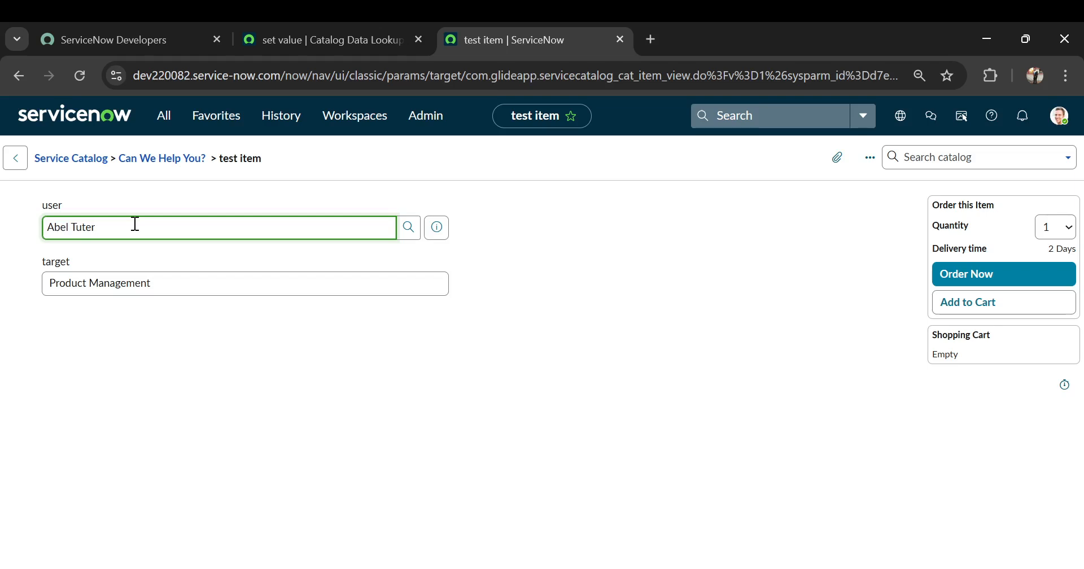
pyautogui.click(489, 75)
pyautogui.press('Return')
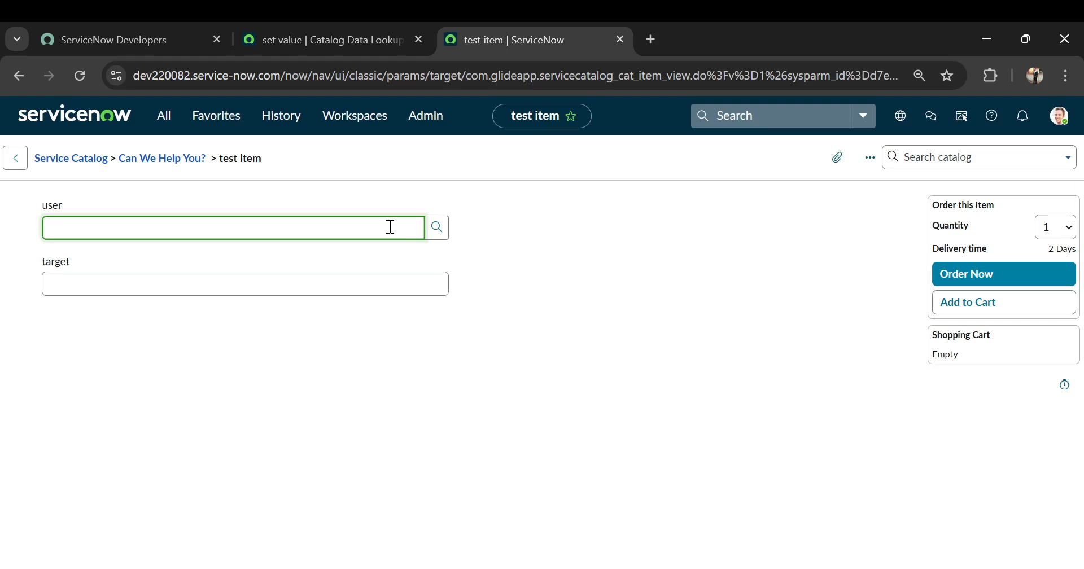
pyautogui.write('abel')
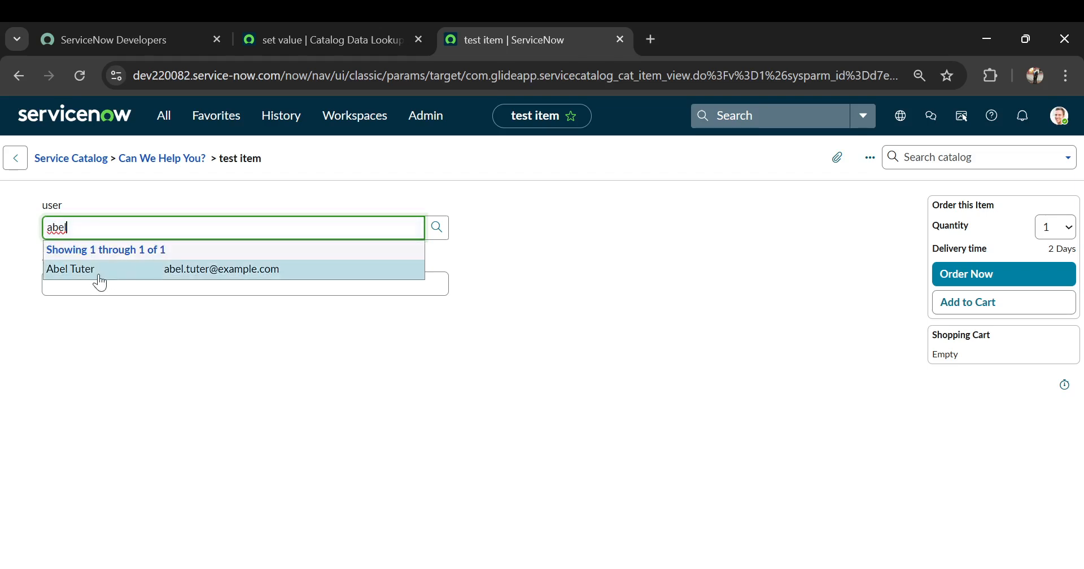
pyautogui.click(106, 279)
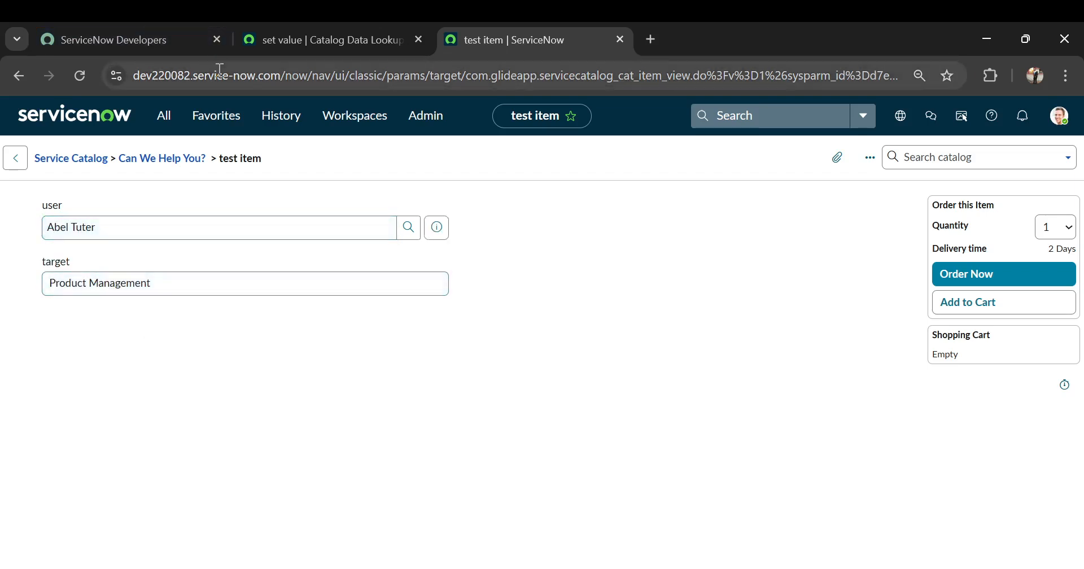
# Replace the person in the user field with a different one to see which mechanism fills target.
pyautogui.moveTo(104, 226); pyautogui.dragTo(23, 215)
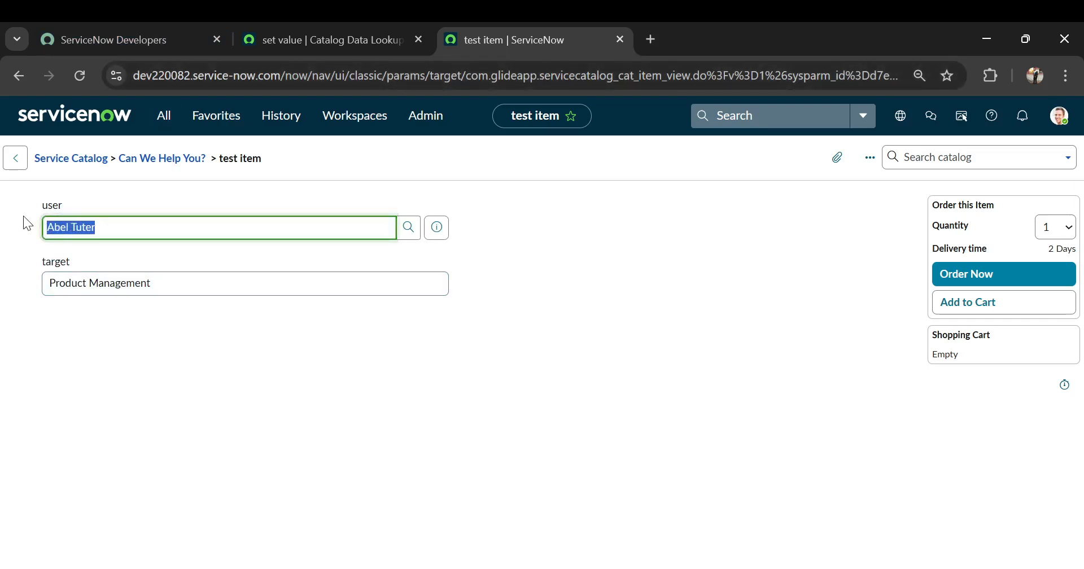
pyautogui.write('abe')
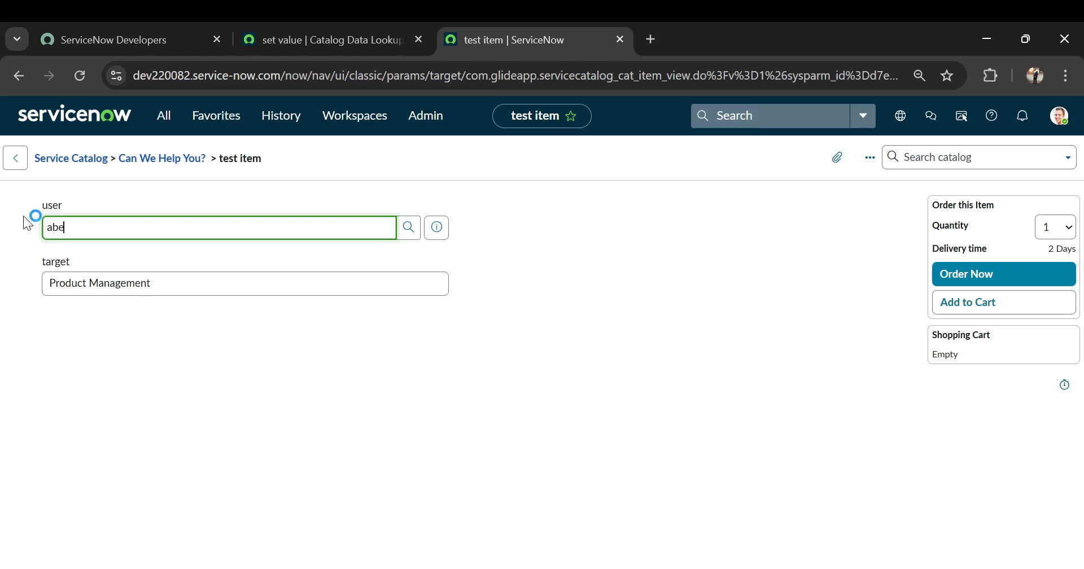
pyautogui.press('BackSpace')
pyautogui.press('BackSpace')
pyautogui.write('anr')
pyautogui.press('BackSpace')
pyautogui.press('BackSpace')
pyautogui.write('br')
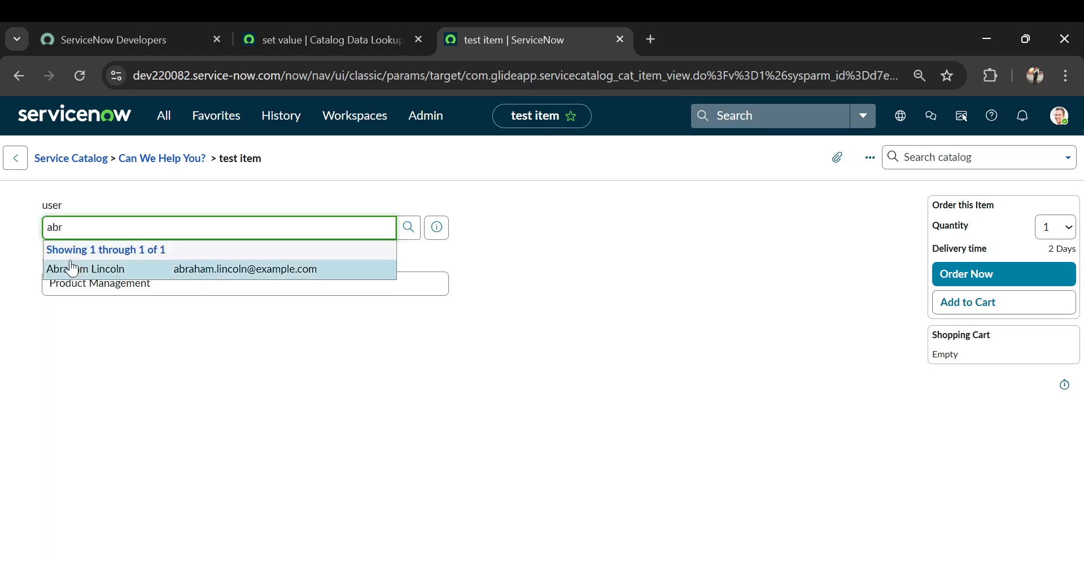
pyautogui.click(84, 270)
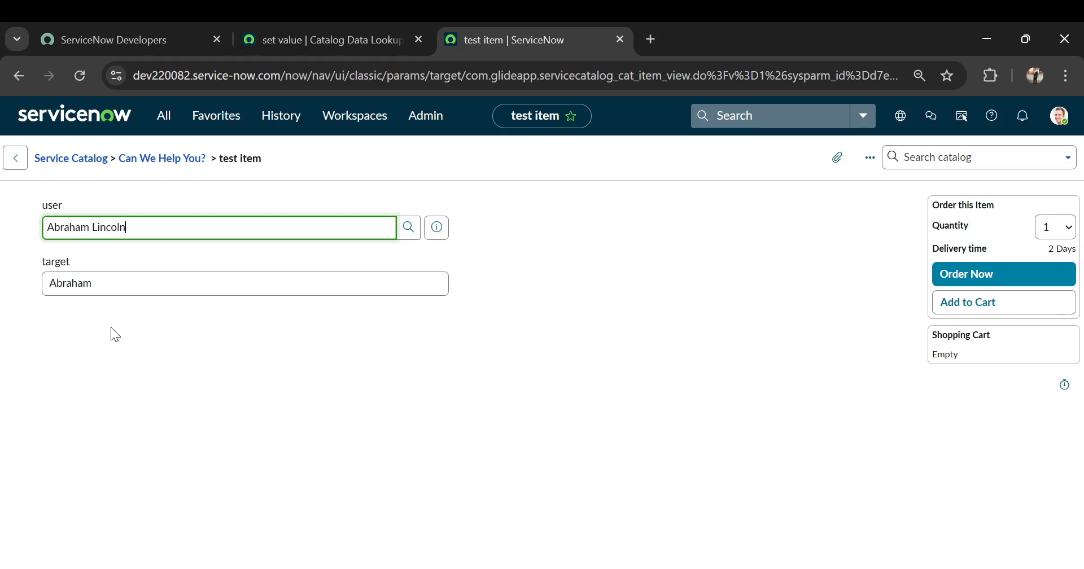
# Set the user field back to the first person and check the target value again.
pyautogui.moveTo(138, 231); pyautogui.dragTo(44, 231)
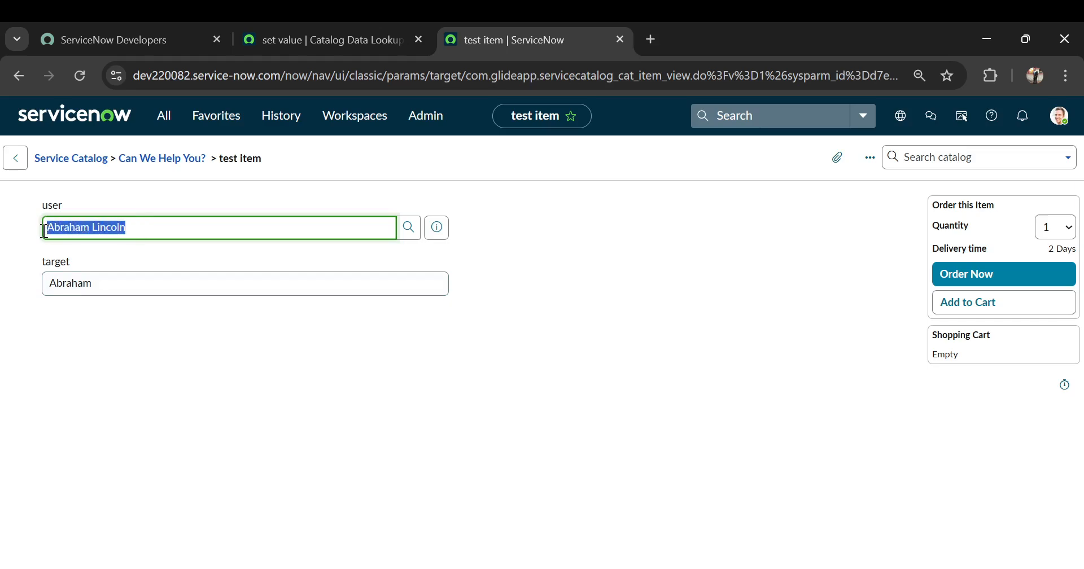
pyautogui.write('abel')
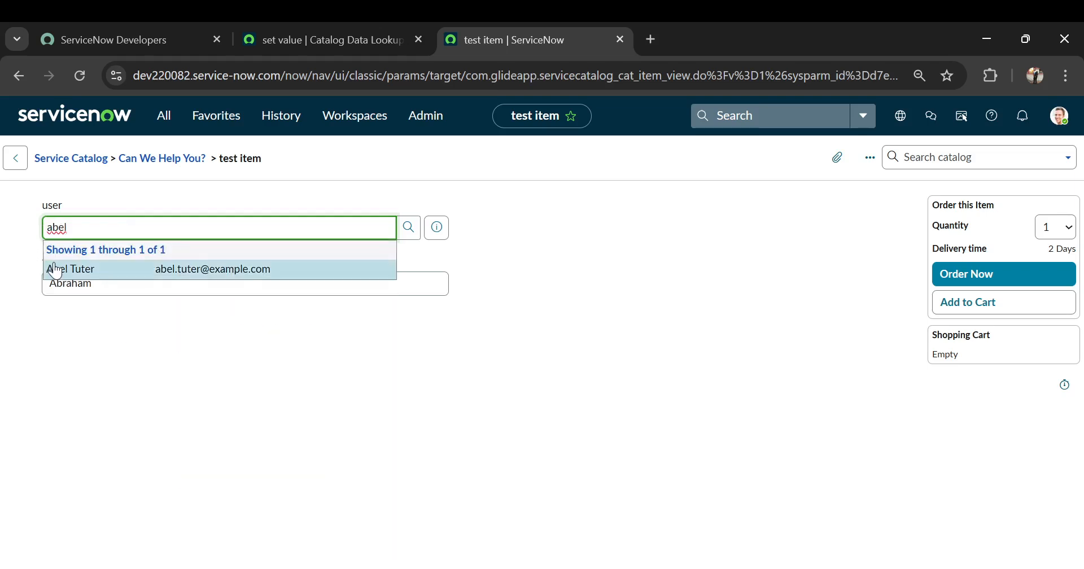
pyautogui.click(55, 270)
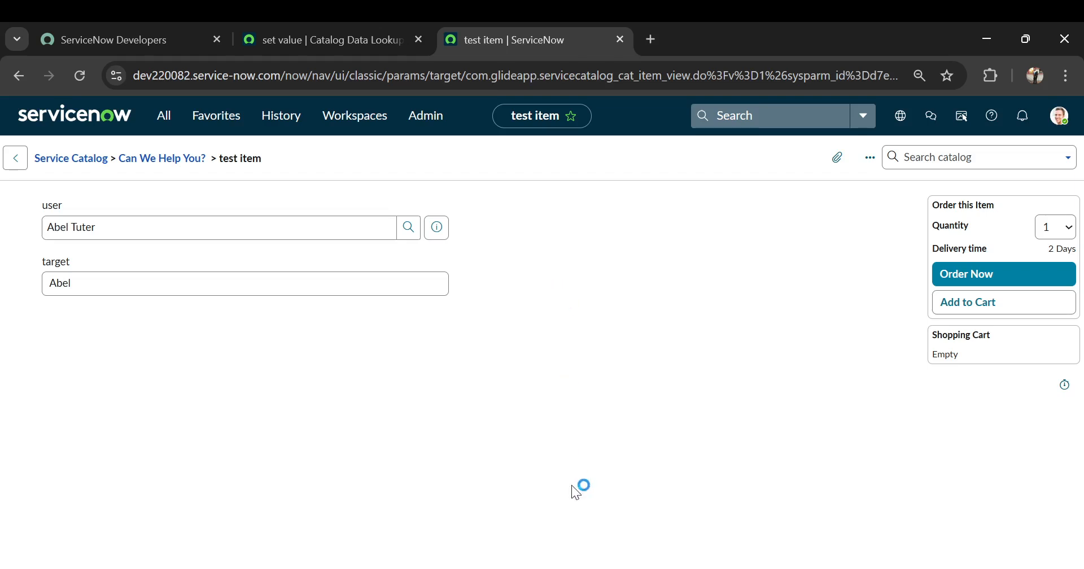
# Open the browser developer tools on the Network activity view and shrink them so the order form fields remain visible.
pyautogui.press('F12')
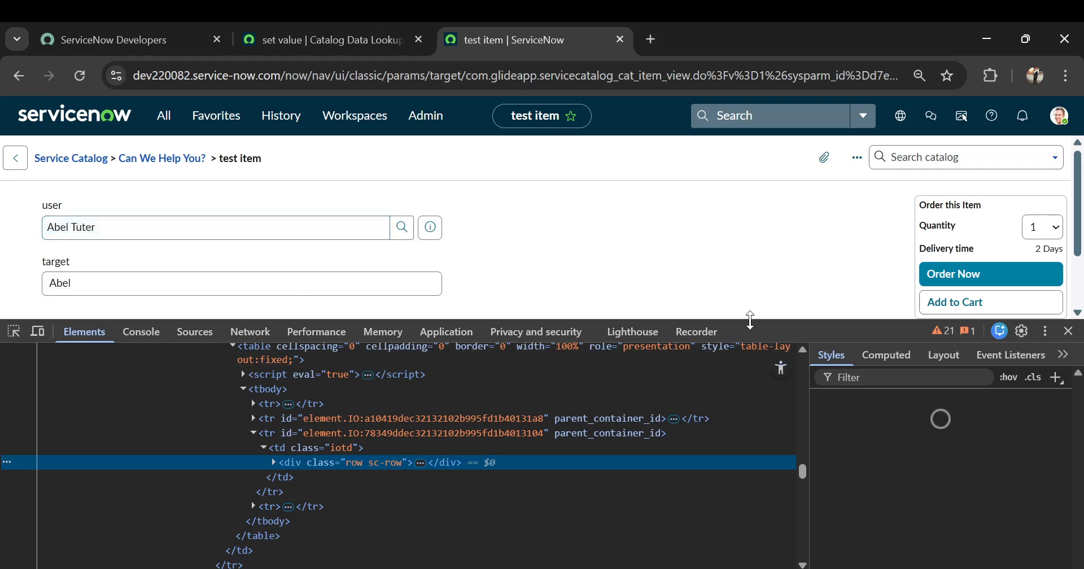
pyautogui.moveTo(748, 320); pyautogui.dragTo(321, 363)
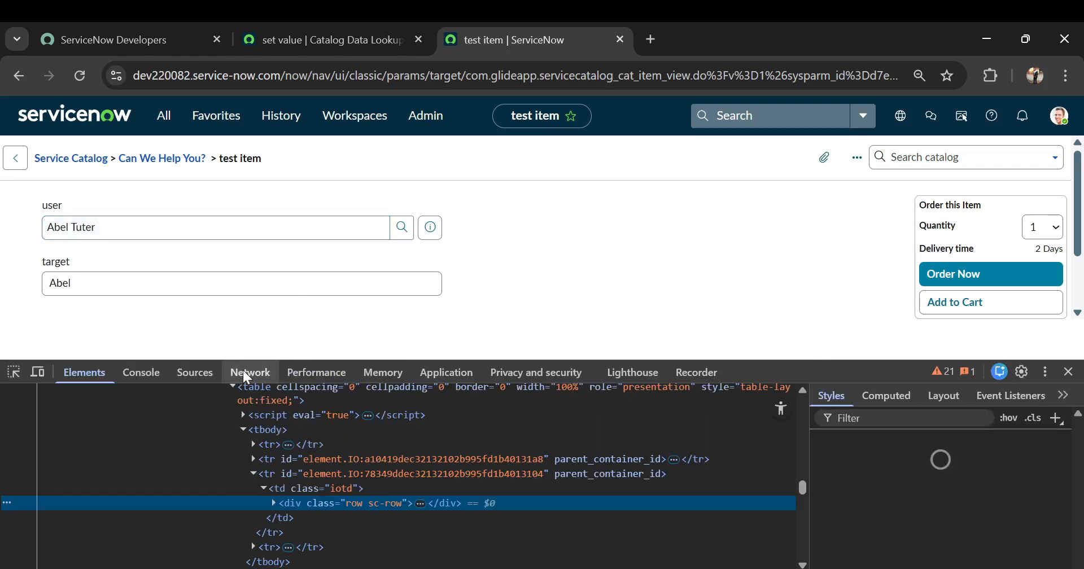
pyautogui.click(243, 371)
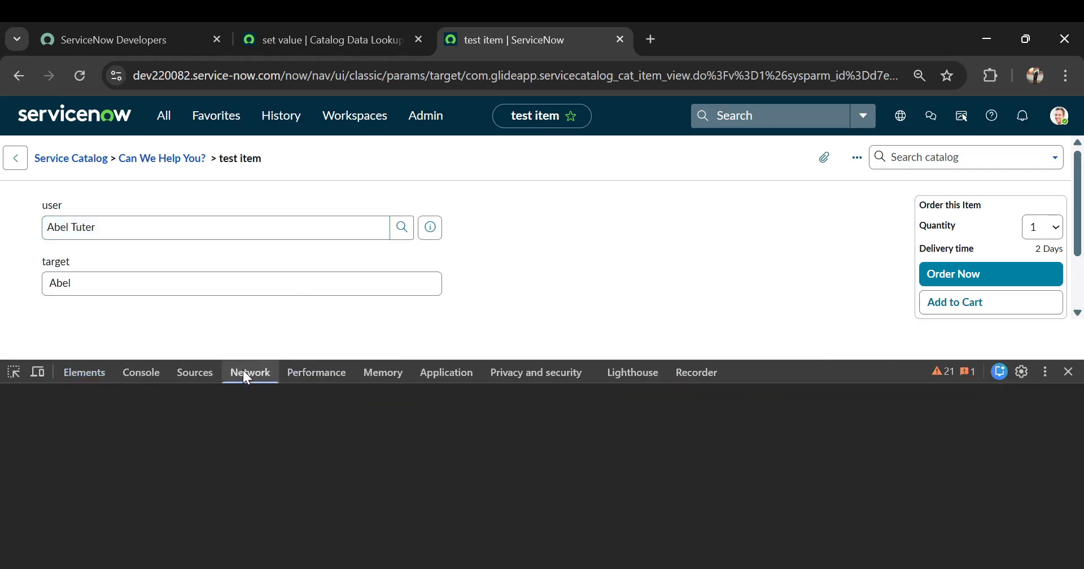
# Clear the user field and look up a third person in it while network activity is recorded.
pyautogui.tripleClick(99, 226)
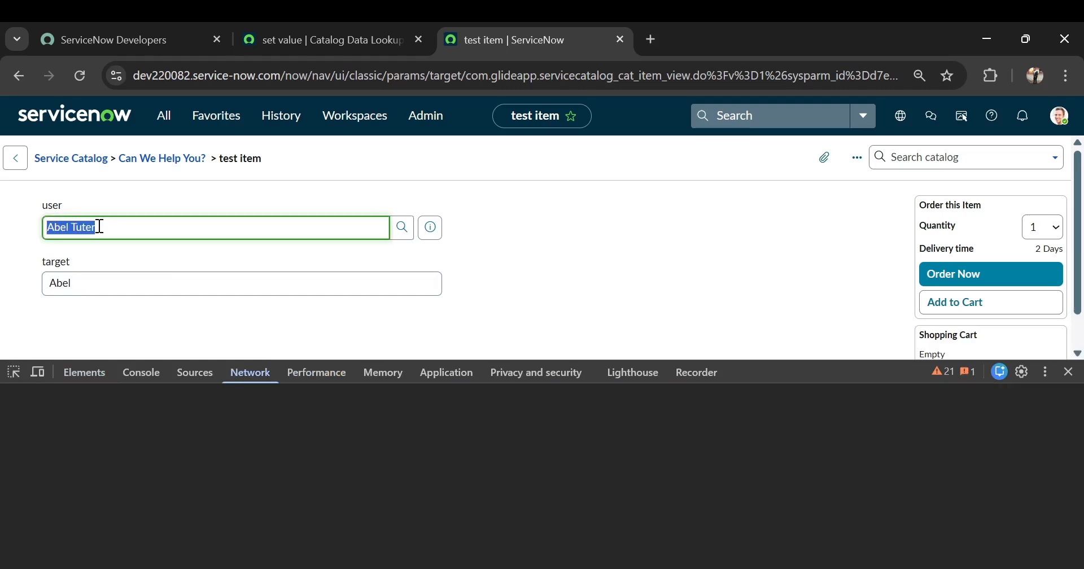
pyautogui.doubleClick(99, 226)
pyautogui.write('beth')
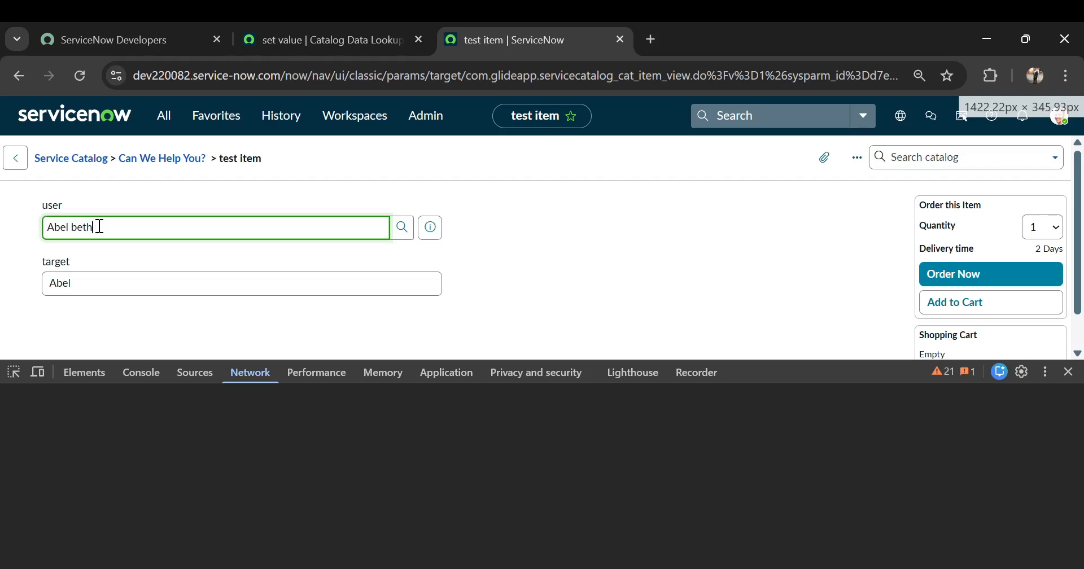
pyautogui.doubleClick(99, 227)
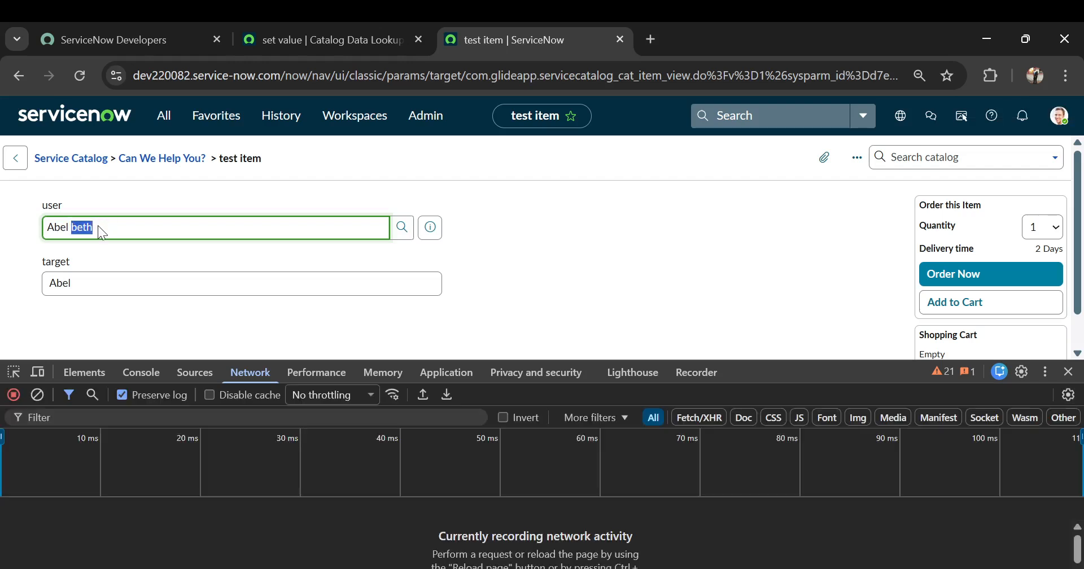
pyautogui.press('BackSpace')
pyautogui.press('BackSpace')
pyautogui.press('BackSpace')
pyautogui.press('BackSpace')
pyautogui.press('BackSpace')
pyautogui.press('BackSpace')
pyautogui.write('beth')
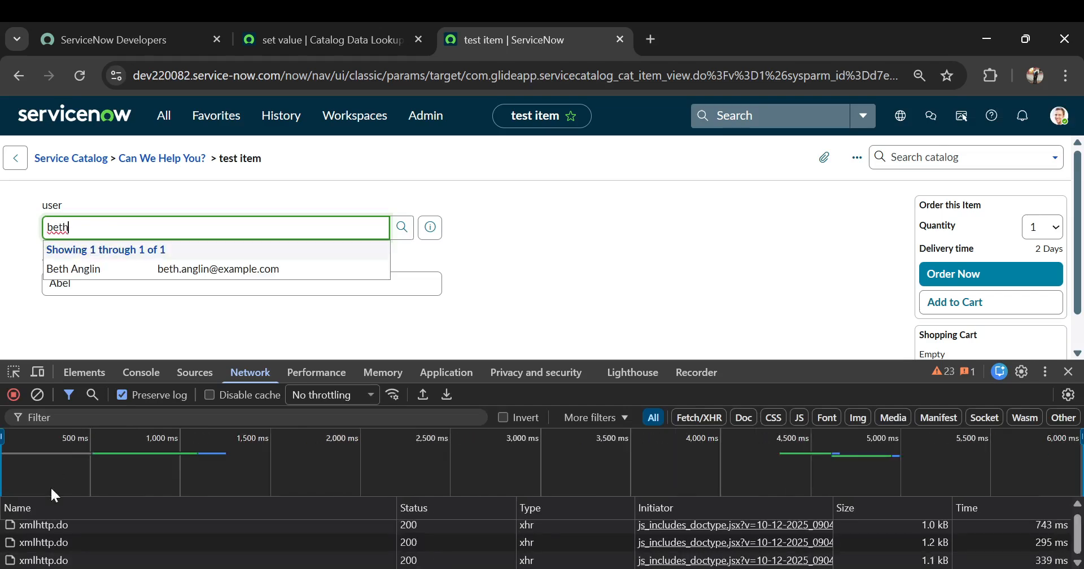
# Clear the network log and reselect the original person as user to capture only the requests of that change.
pyautogui.click(38, 396)
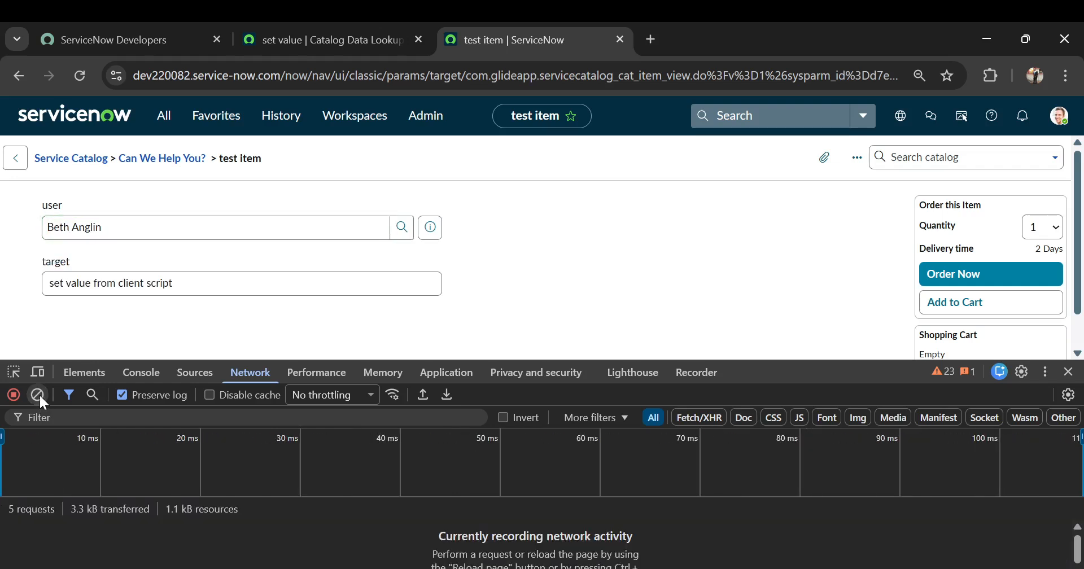
pyautogui.click(109, 230)
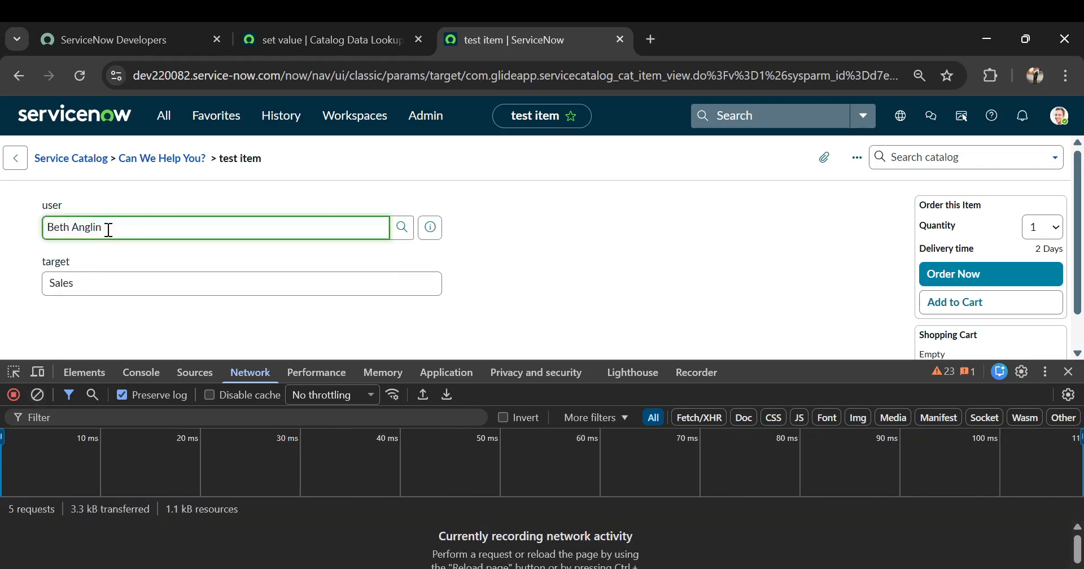
pyautogui.moveTo(109, 230); pyautogui.dragTo(43, 224)
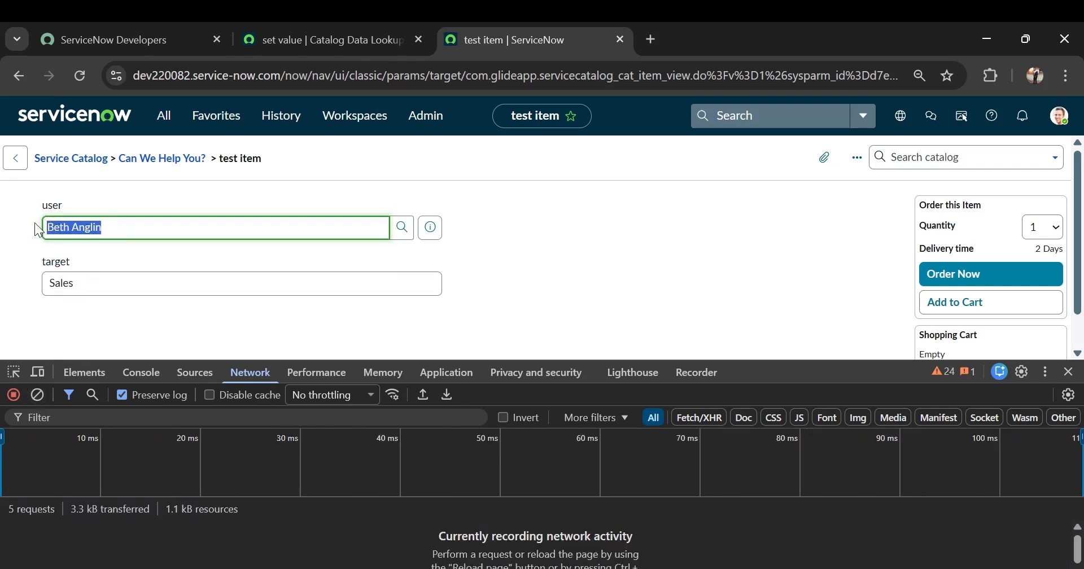
pyautogui.write('abel')
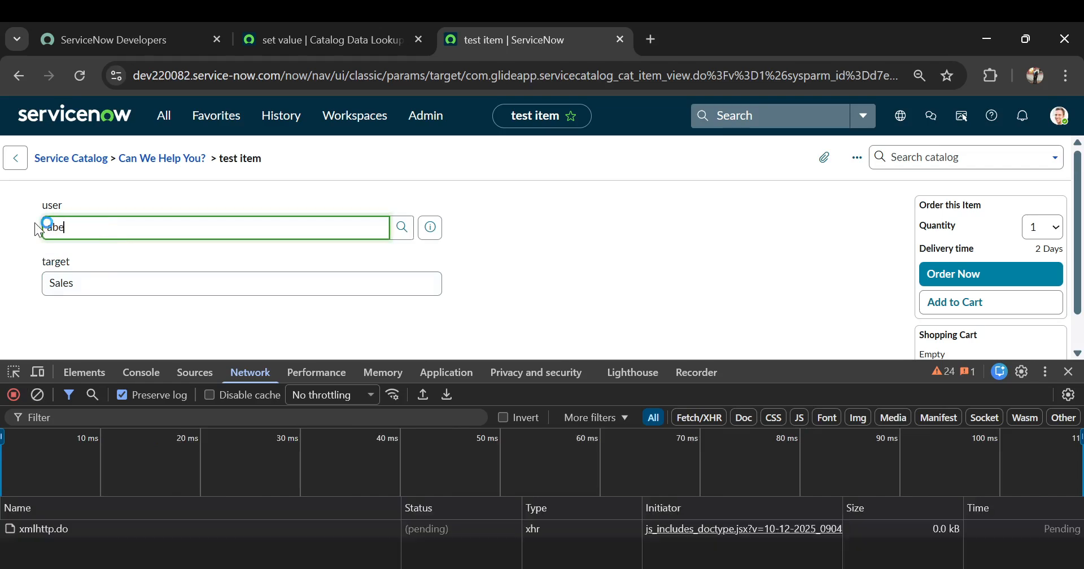
pyautogui.click(85, 266)
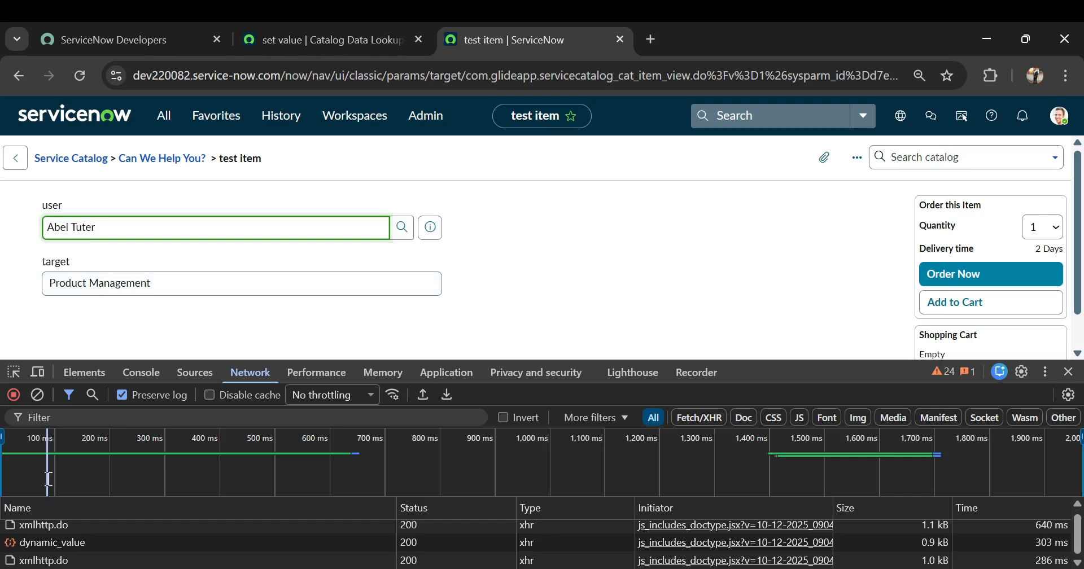
# Examine the captured xmlhttp.do response and the dynamic_value request's response and payload, and close the developer tools.
pyautogui.moveTo(104, 360); pyautogui.dragTo(107, 281)
pyautogui.click(53, 446)
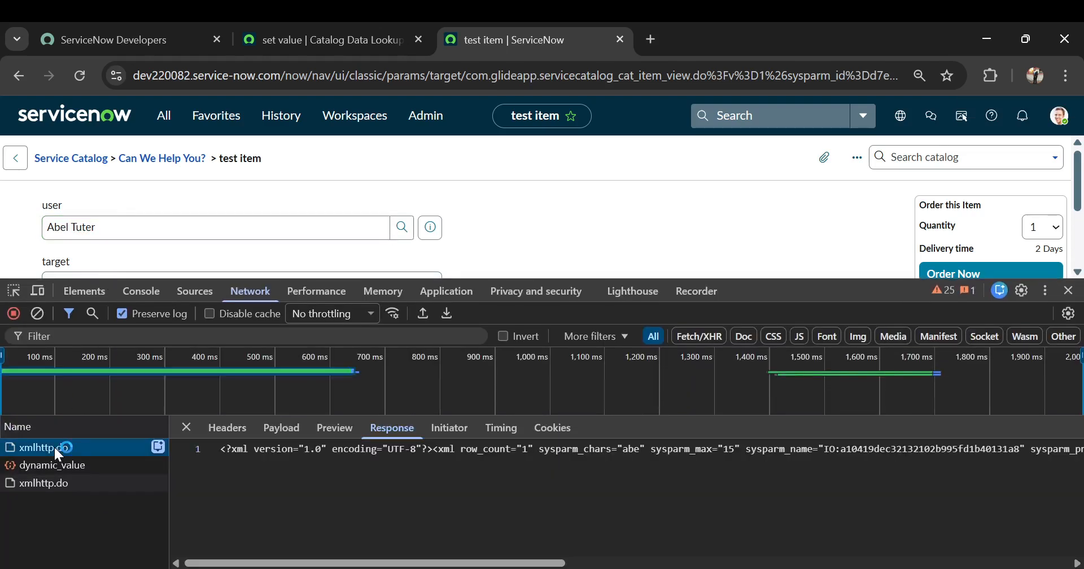
pyautogui.click(74, 473)
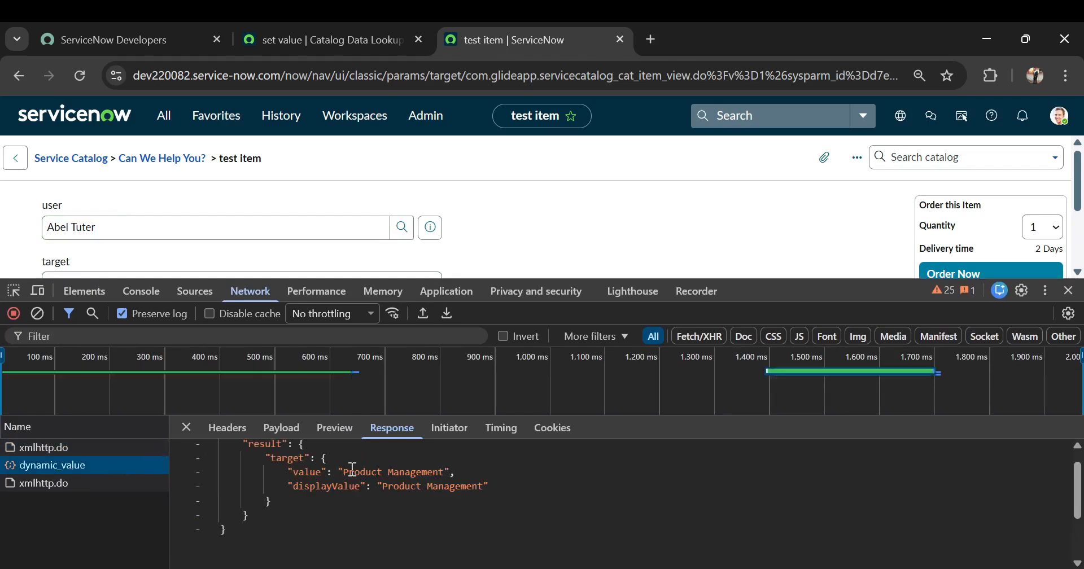
pyautogui.scroll(1, 355, 469)
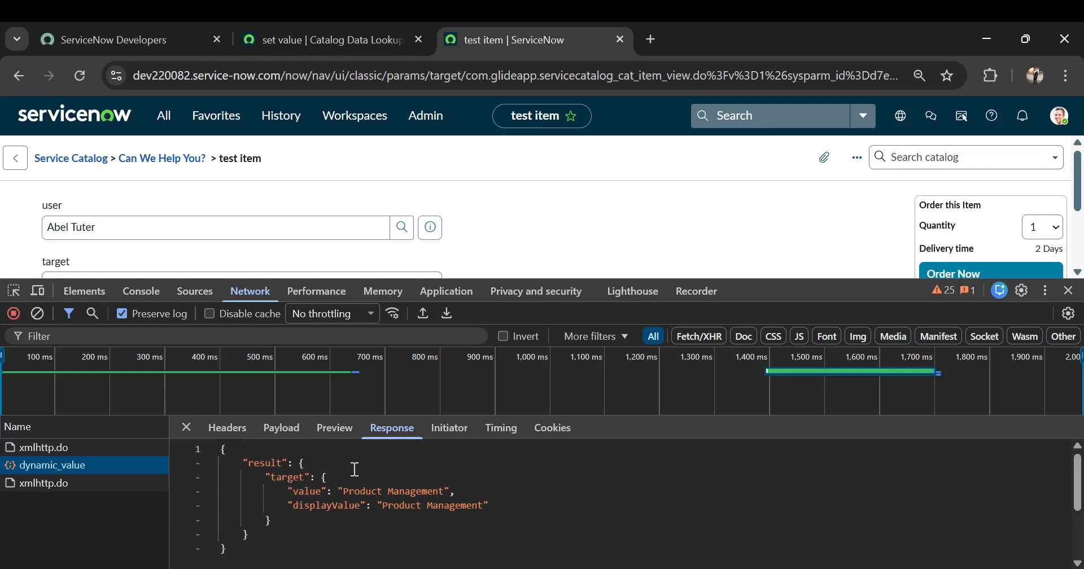
pyautogui.click(292, 429)
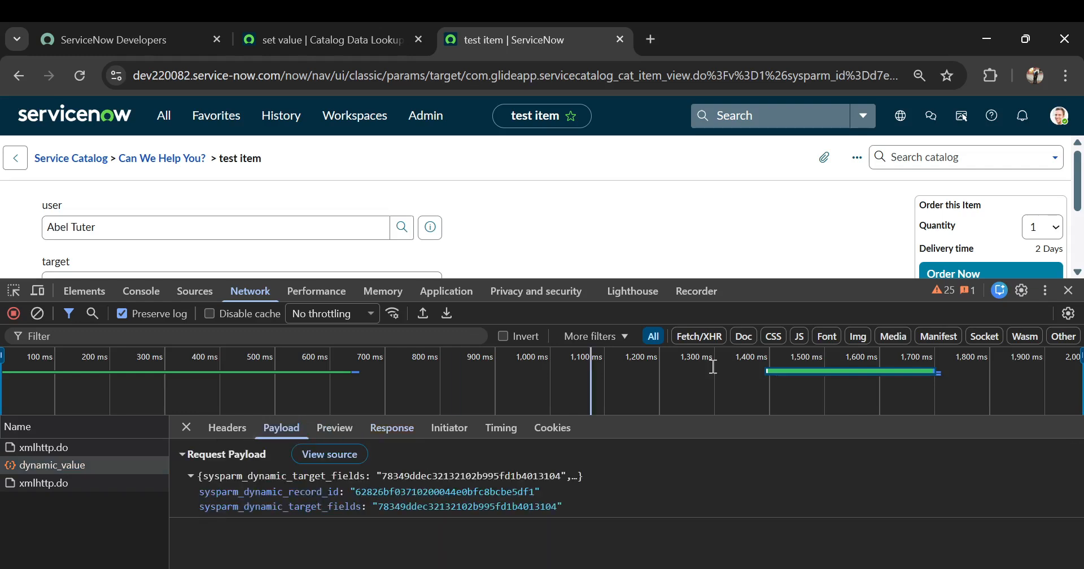
pyautogui.click(1069, 291)
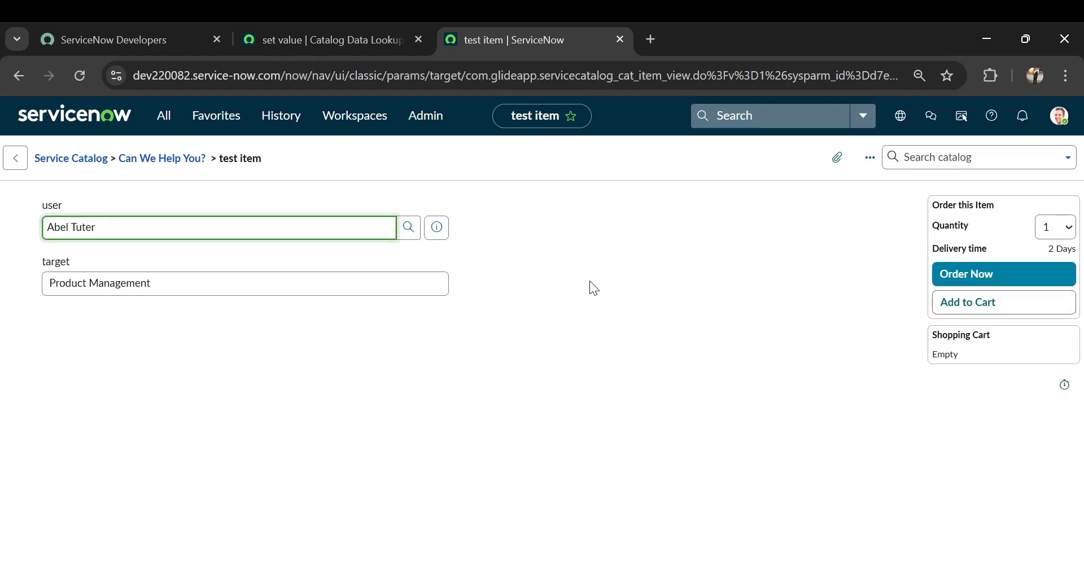